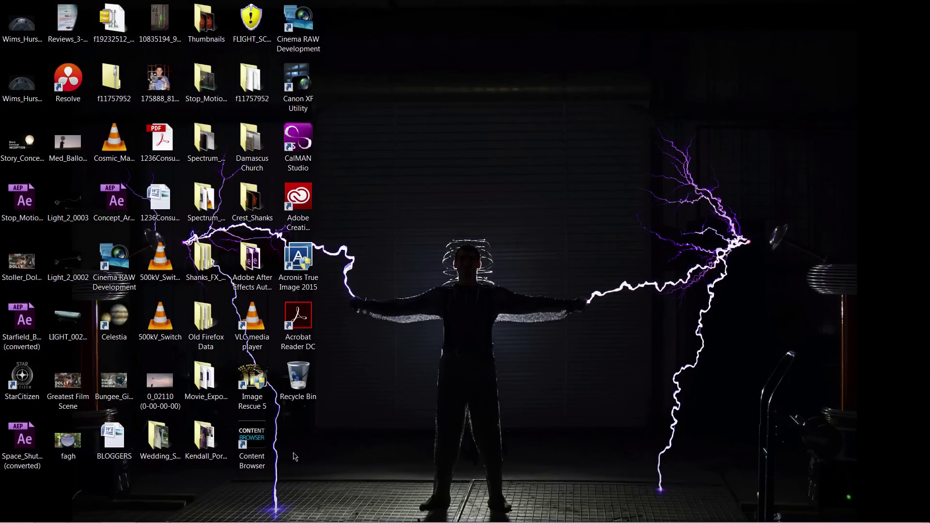
Step: Open the Summer_2015\Proxy_Episode\Footage folder on the 5tb_SEAGATE (E:) drive
mouse_move(259, 515)
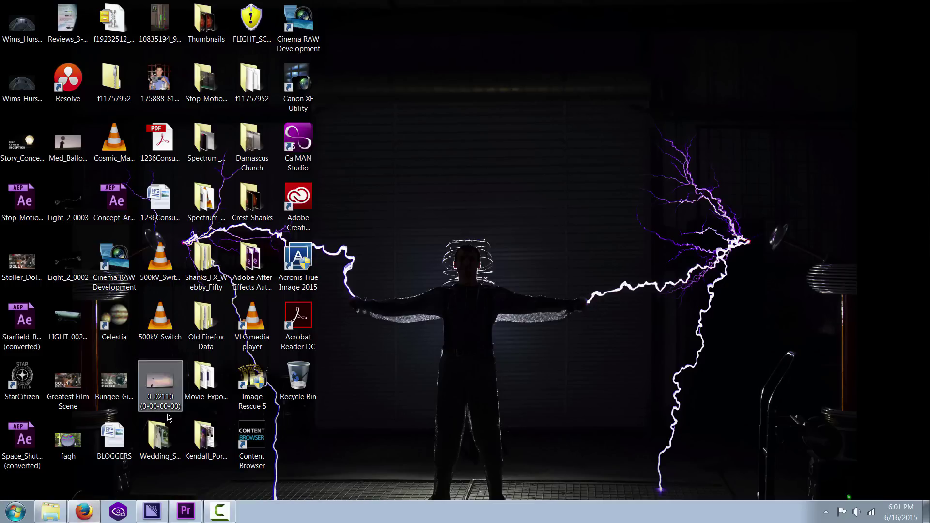
double_click(208, 385)
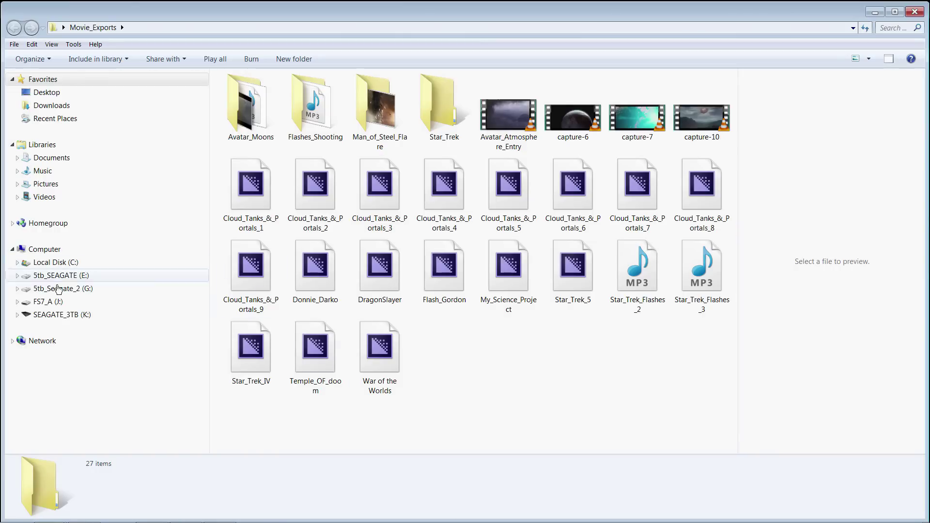
left_click(68, 275)
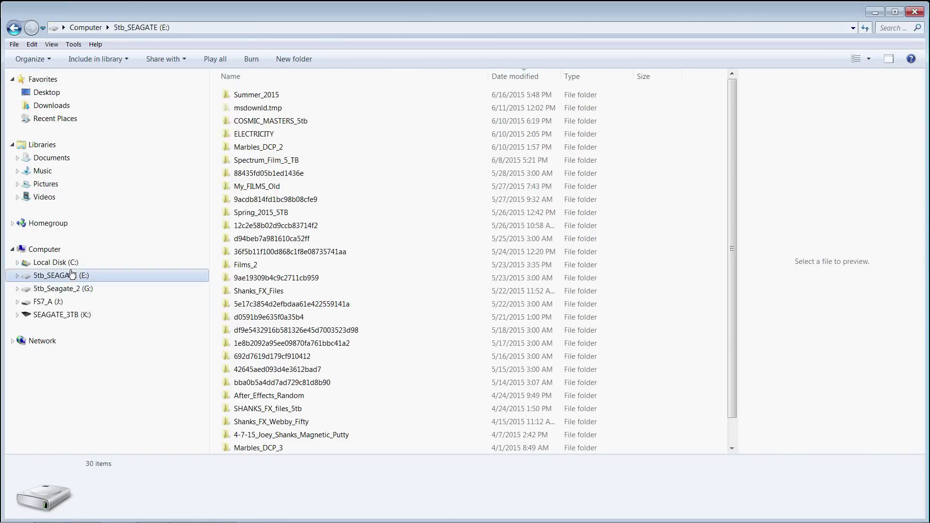
double_click(259, 99)
double_click(274, 122)
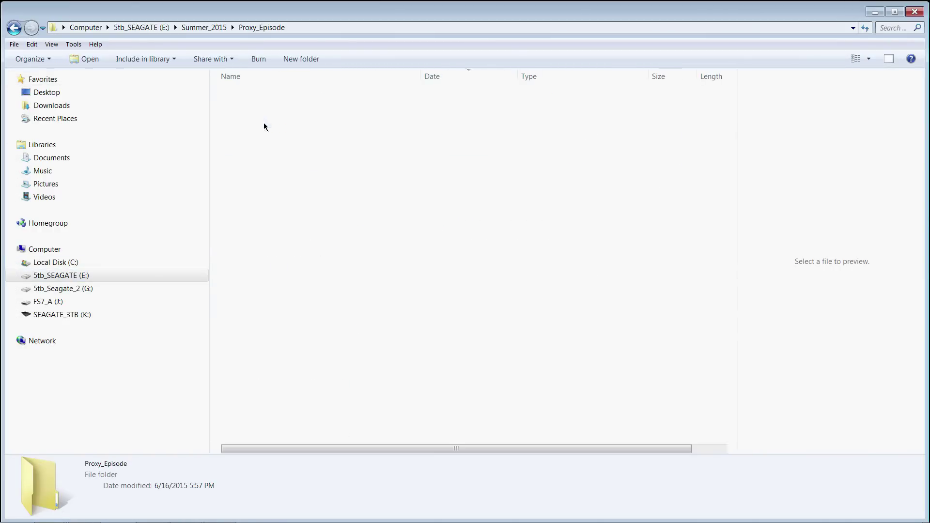
double_click(251, 108)
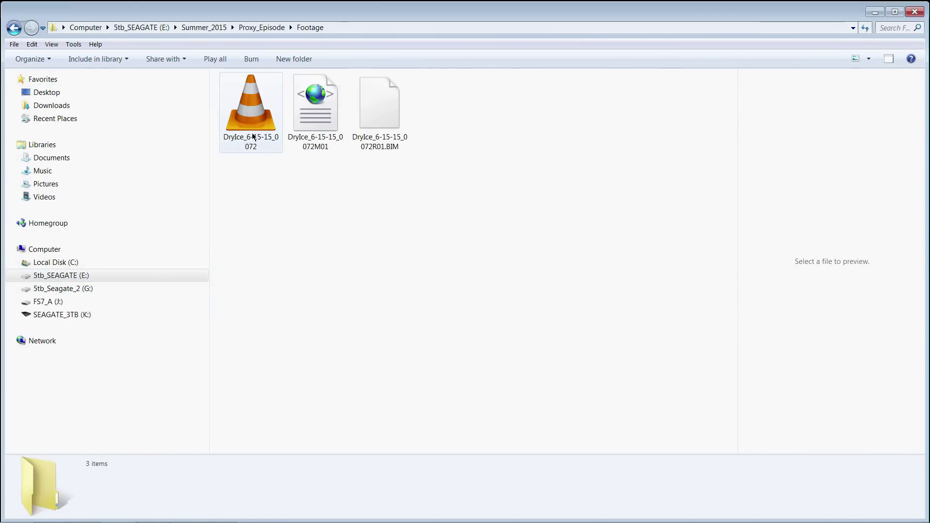
Step: Check the DryIce_6-15-15_0072 footage files and show the Footage folder in Details view
left_click(251, 110)
left_click(394, 113)
left_click(253, 108)
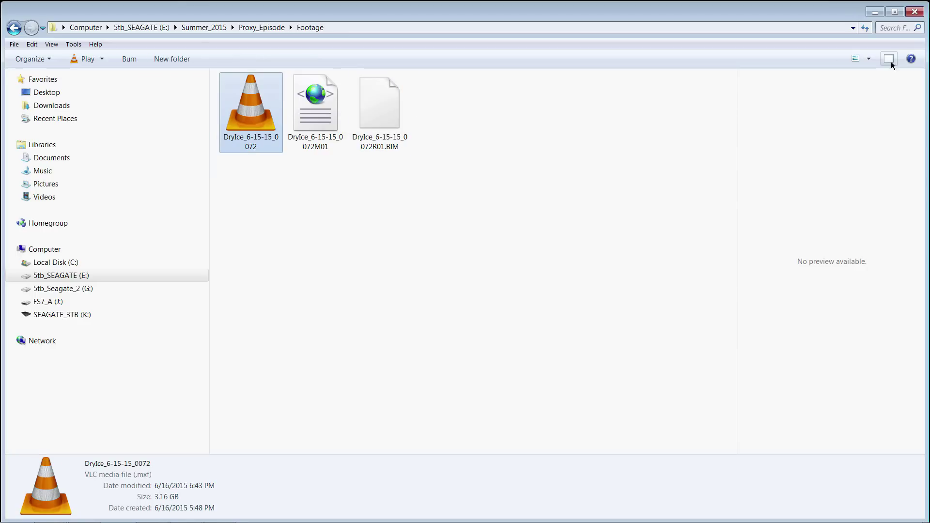
left_click(869, 59)
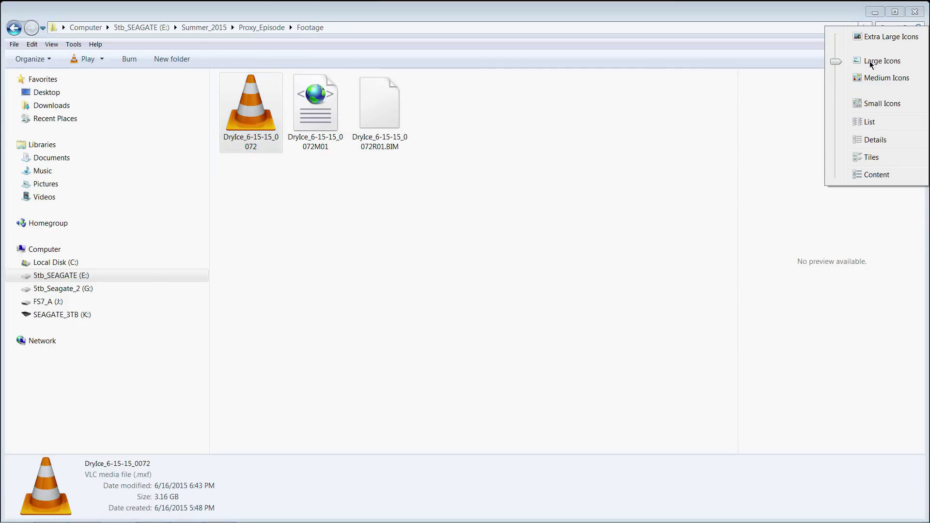
left_click(875, 140)
Step: Play the DryIce_6-15-15_0072 clip full screen in VLC media player and close the player
key("Return")
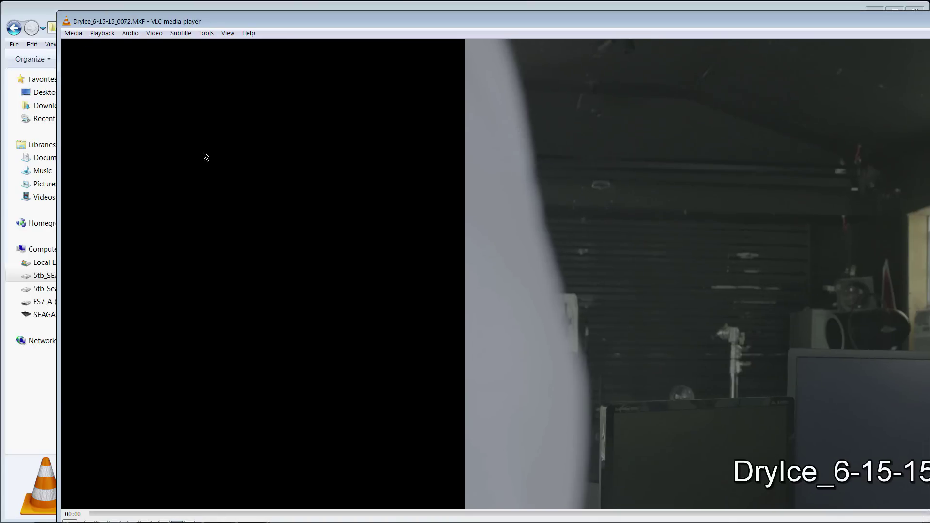
double_click(204, 151)
left_click(385, 498)
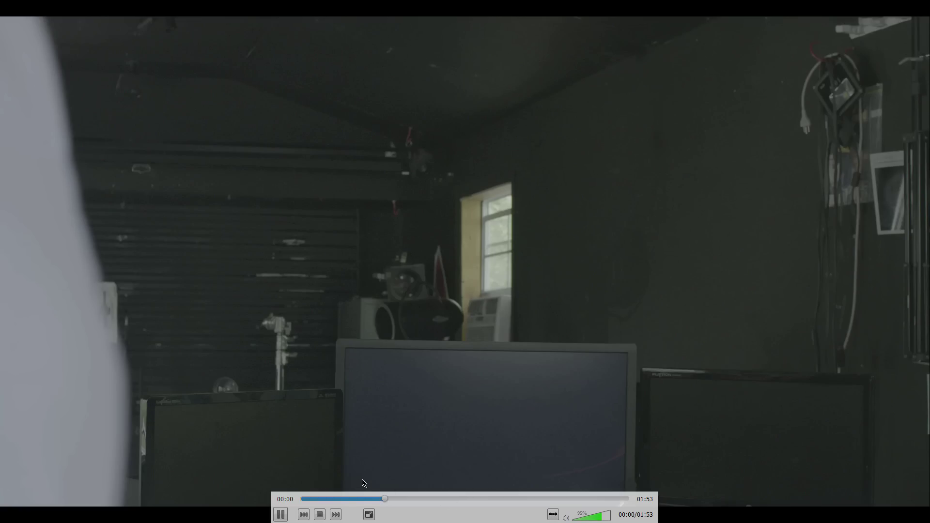
double_click(391, 464)
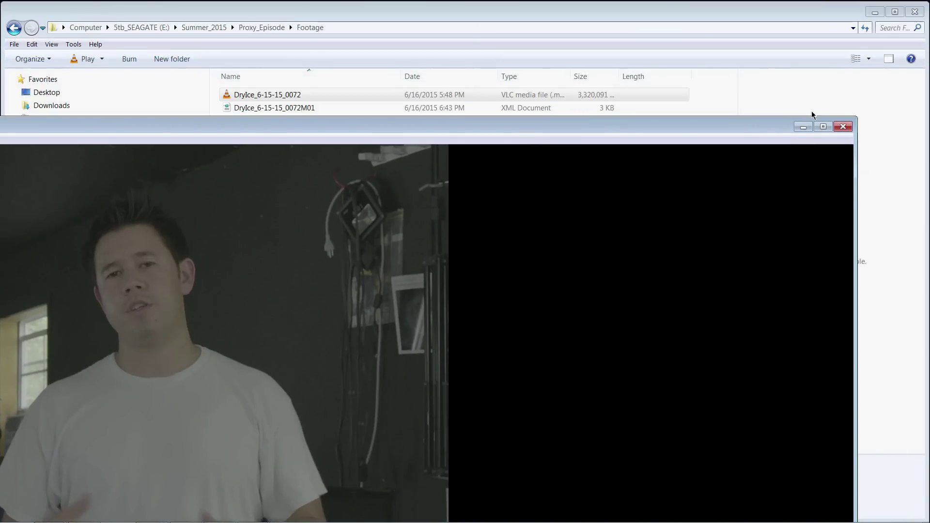
left_click(843, 126)
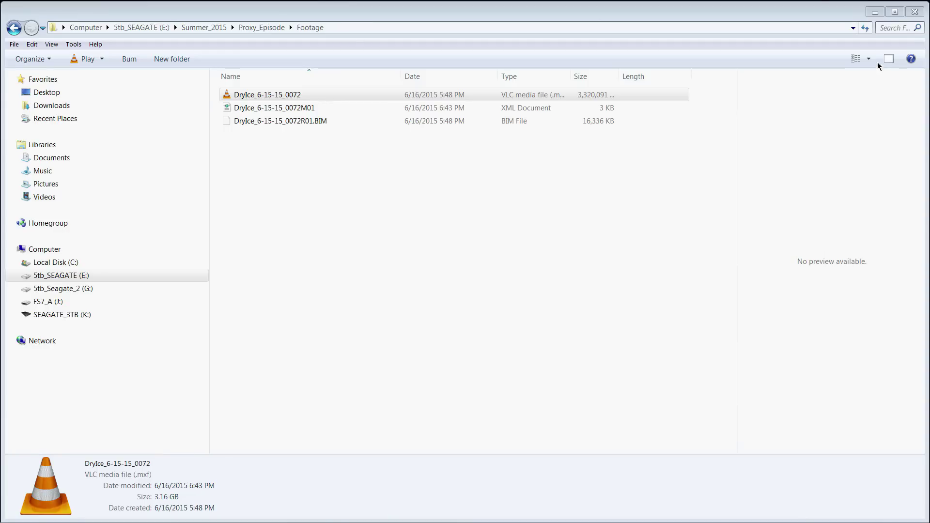
Step: Switch to Adobe Premiere Pro and preview playback of the DryIce_6-15-15_0072 sequence from around 00:00:29
left_click(915, 16)
mouse_move(138, 519)
left_click(193, 511)
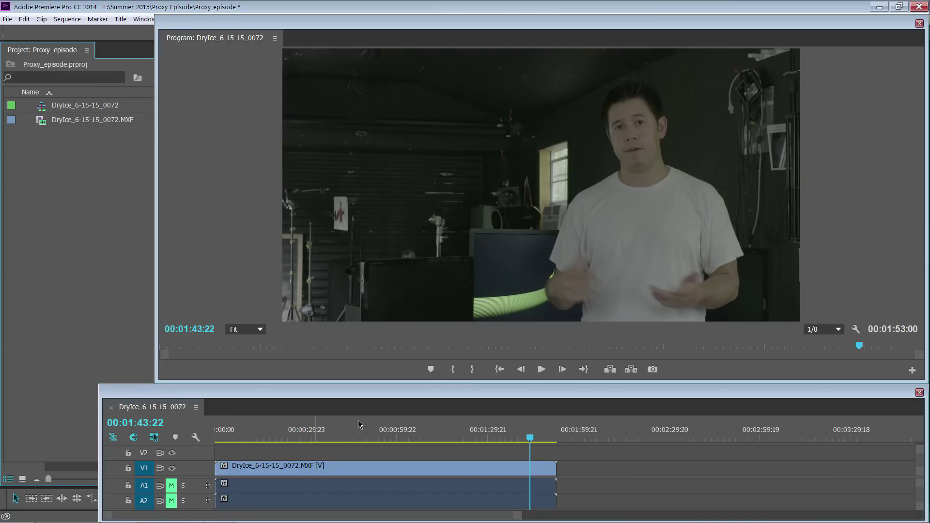
left_click_drag(433, 433, 307, 440)
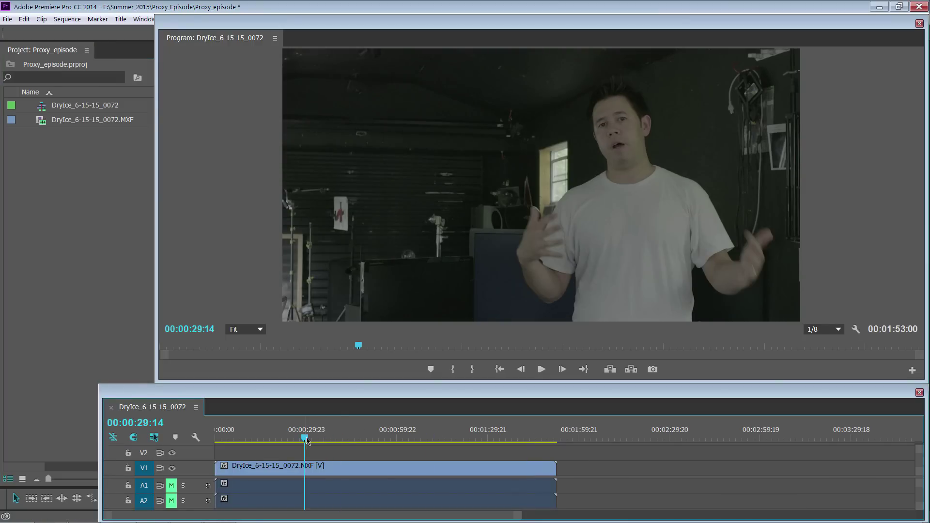
key("space")
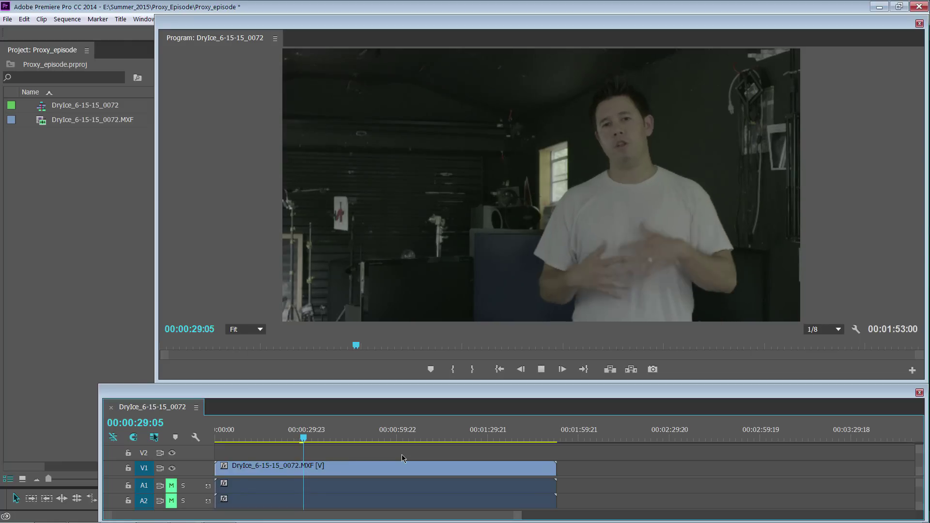
key("space")
Step: Switch to Adobe Media Encoder and browse for source footage in the Summer_2015 folder on the E: drive
key("super+d")
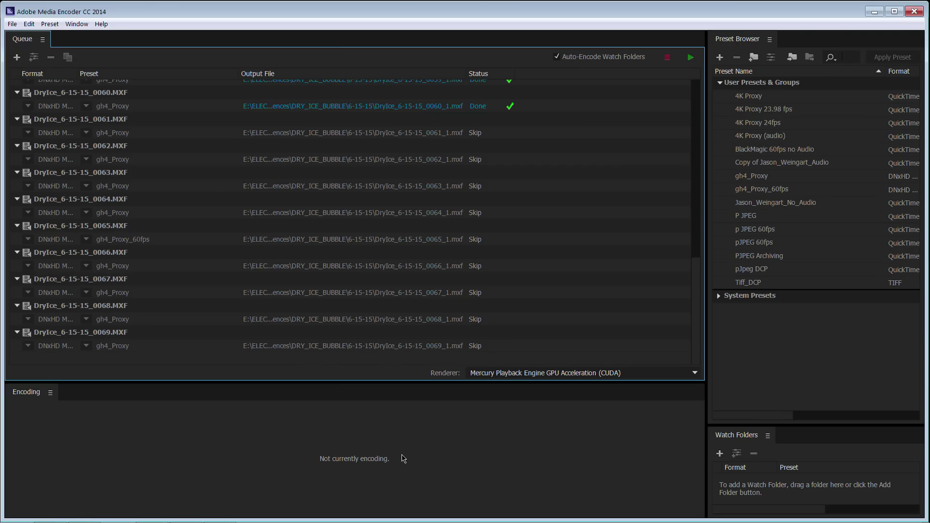
key("ctrl+i")
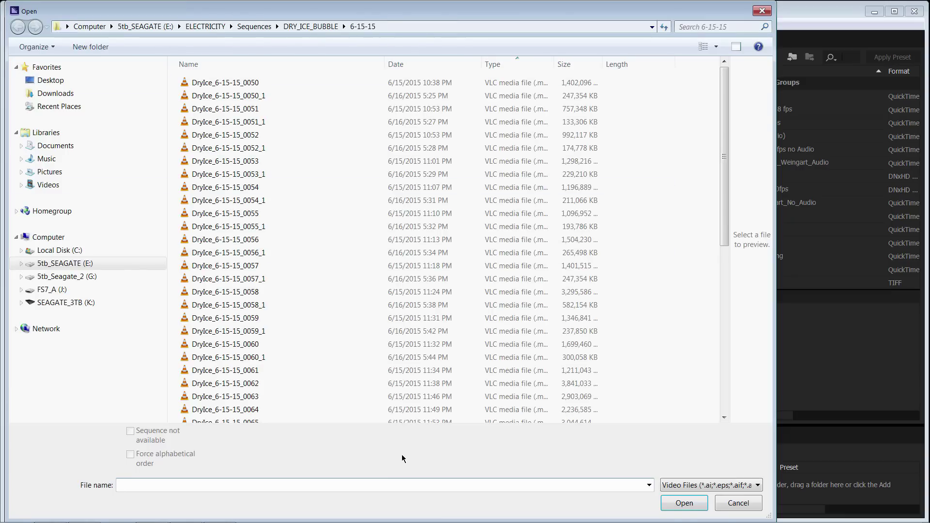
left_click(64, 263)
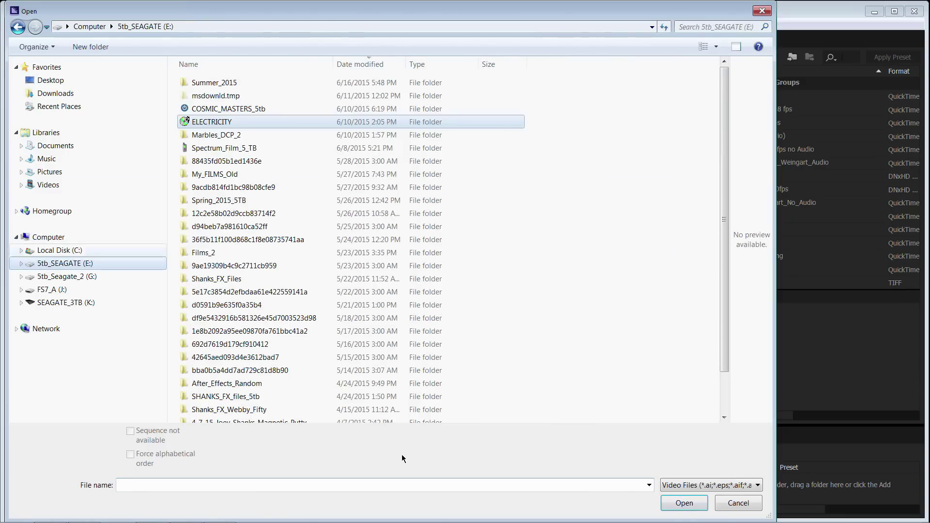
key("Home")
key("Return")
key("Down")
key("Down")
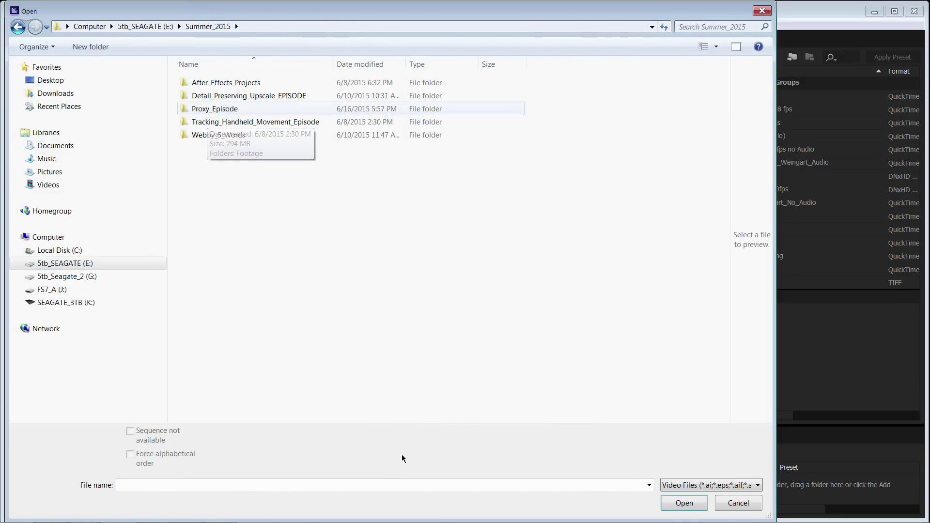
Step: Add the clip DryIce_6-15-15_0072 from the Proxy_Episode\Footage folder to the encoding queue
key("Return")
key("Down")
key("Up")
key("Up")
key("Up")
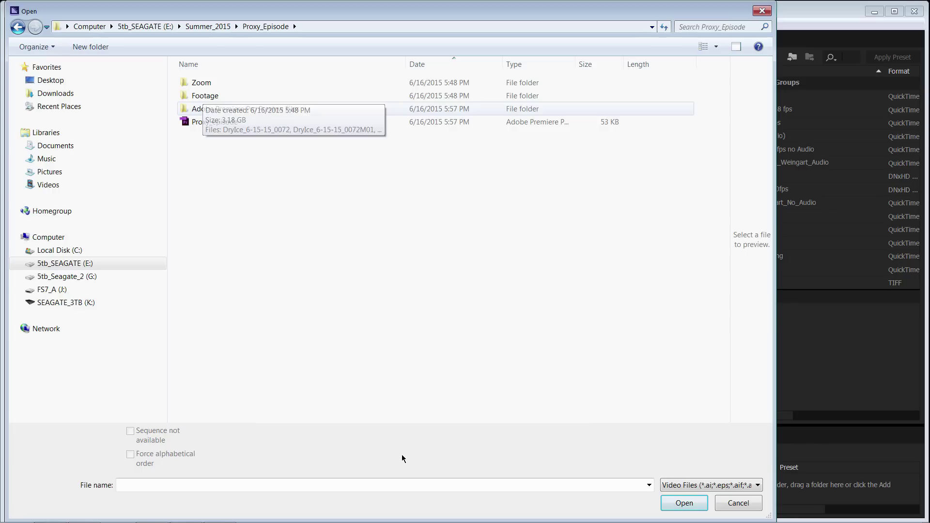
key("Down")
key("Return")
key("Down")
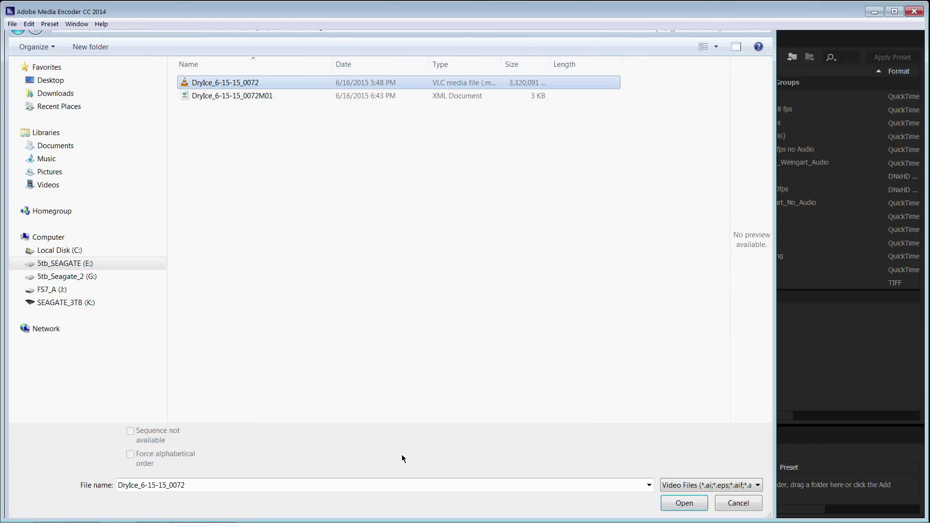
key("Return")
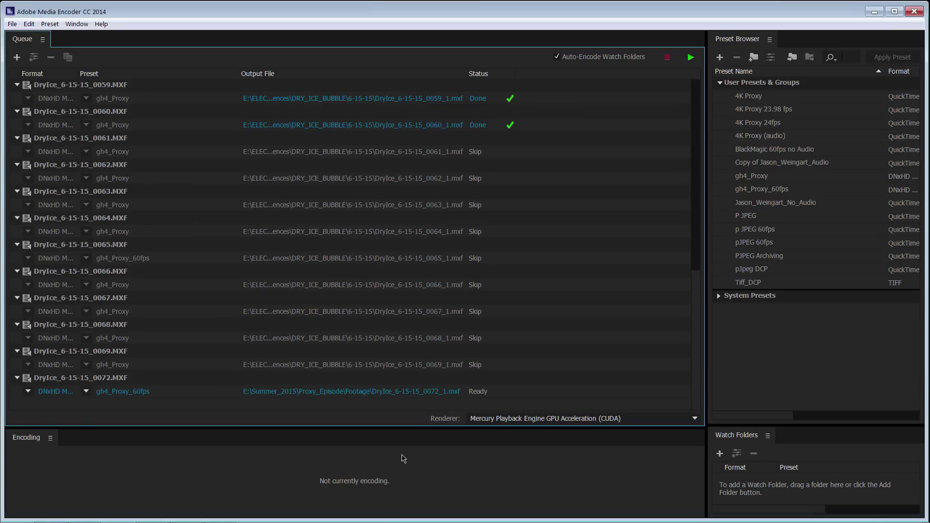
Step: Set the export format of the queued DryIce_6-15-15_0072 clip to QuickTime
key("ctrl+e")
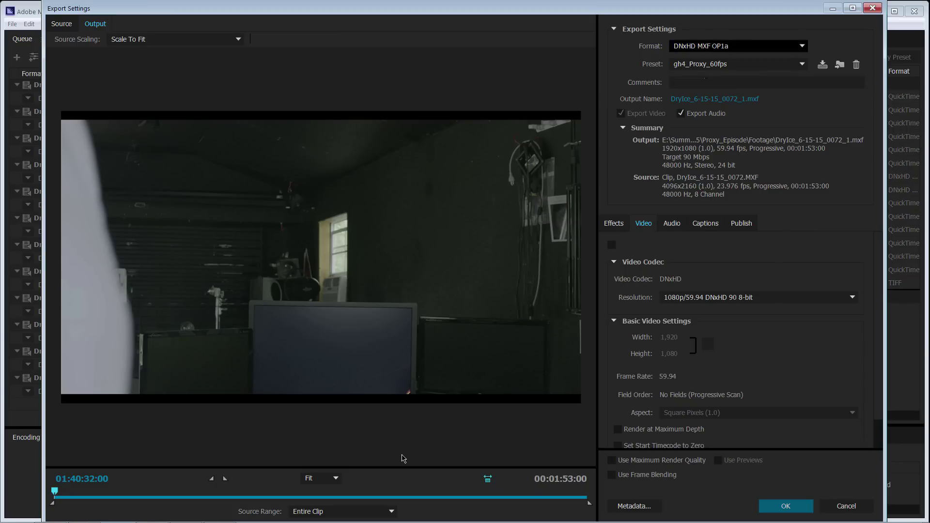
left_click(737, 45)
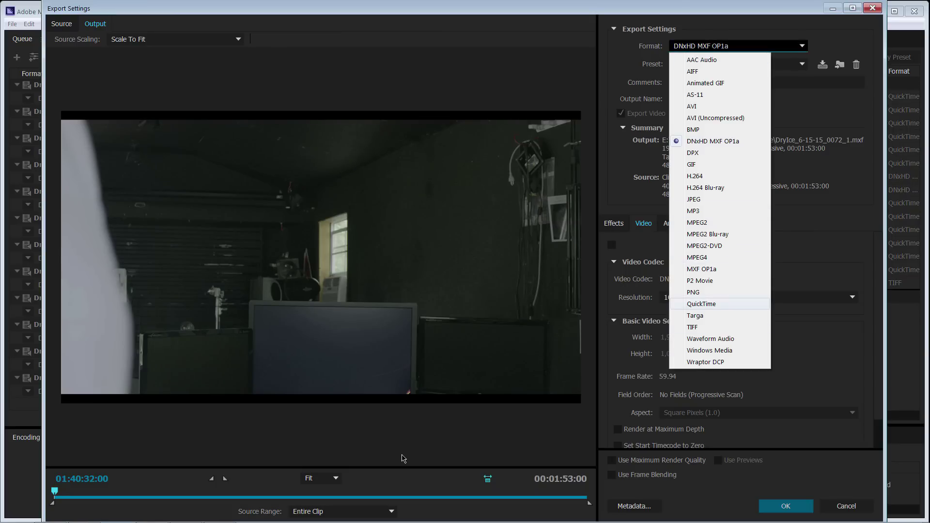
key("Return")
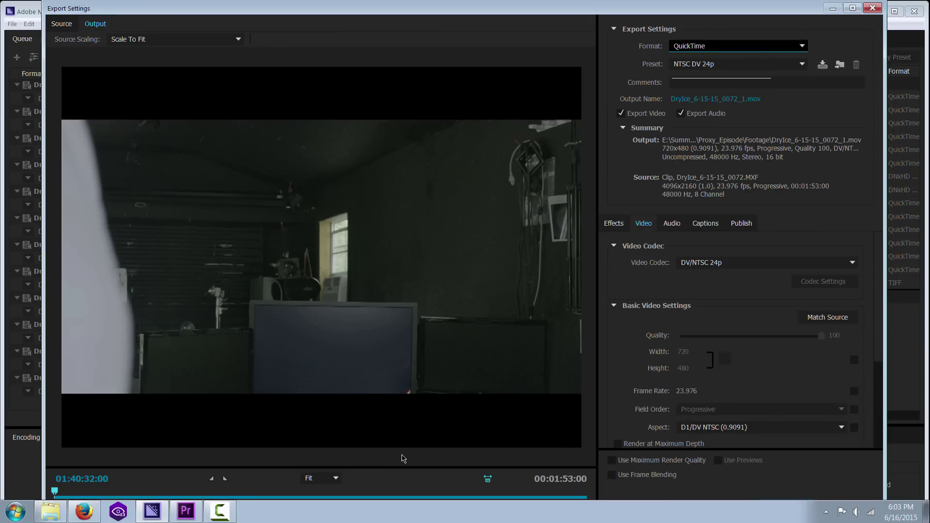
key("Return")
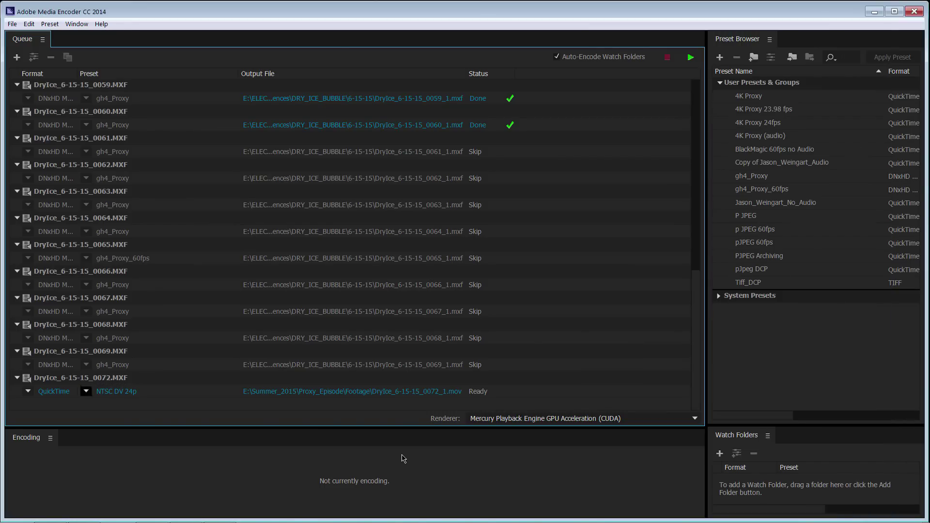
Step: Set the queued DryIce_6-15-15_0072 clip's format to DNxHD MXF OP1a
key("space")
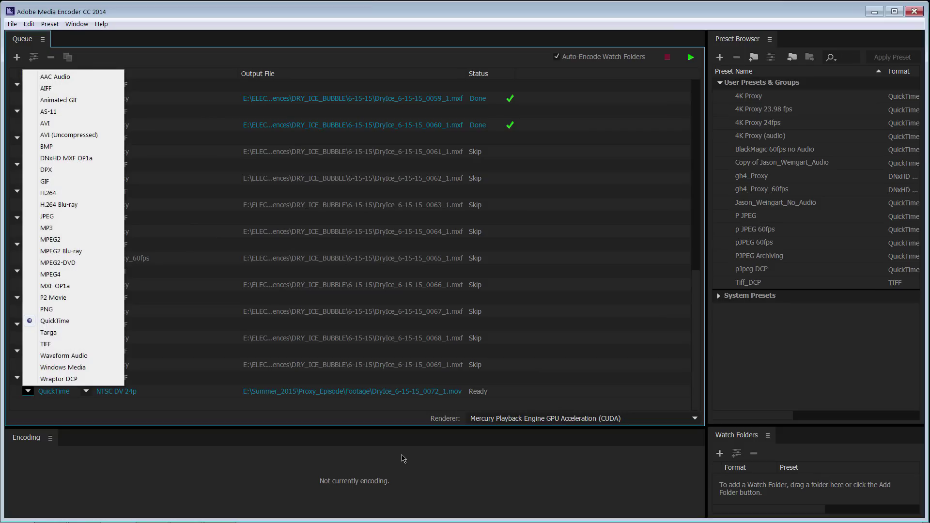
key("Down")
key("Down")
key("Down")
key("Up")
key("Up")
key("Up")
key("Up")
key("Up")
key("Up")
key("Up")
key("Up")
key("Up")
key("Up")
key("Up")
key("Up")
key("Up")
key("Up")
key("Up")
key("Return")
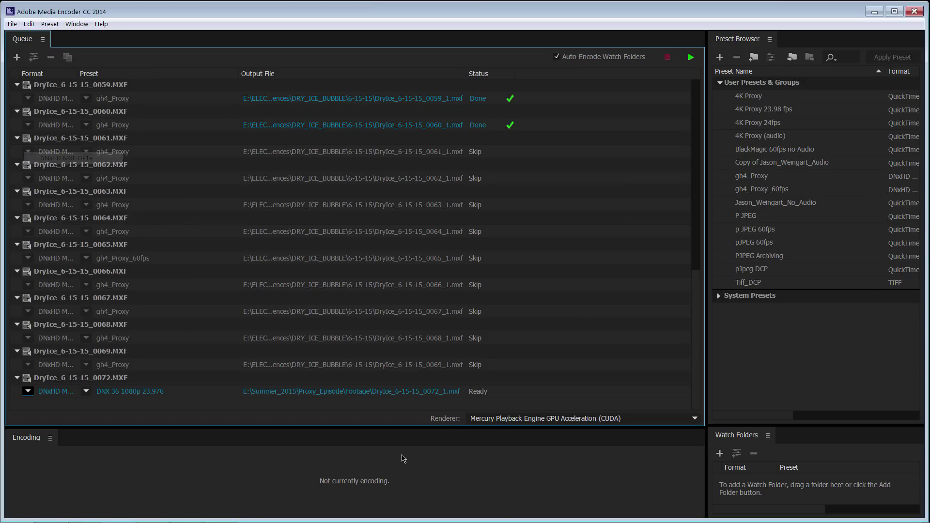
Step: Open the clip's export settings and examine the available DNxHD presets without choosing another one
key("ctrl+e")
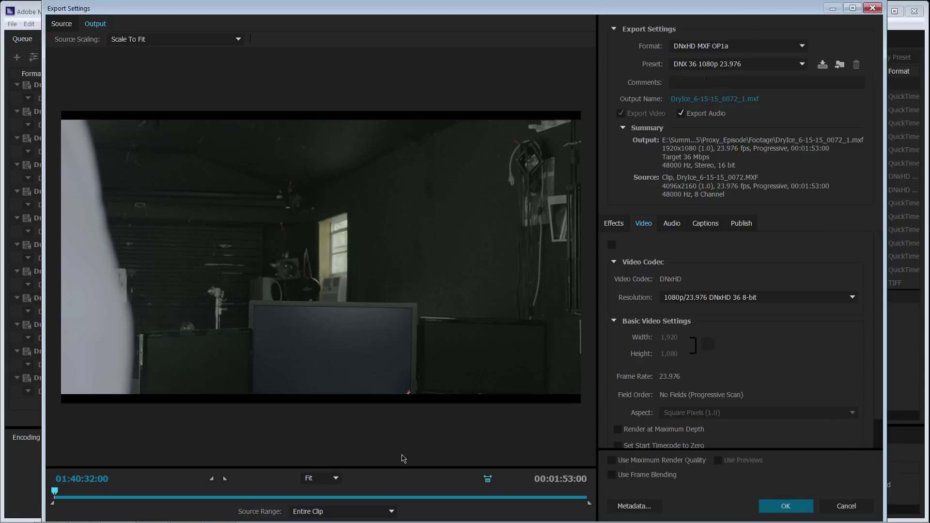
left_click(715, 64)
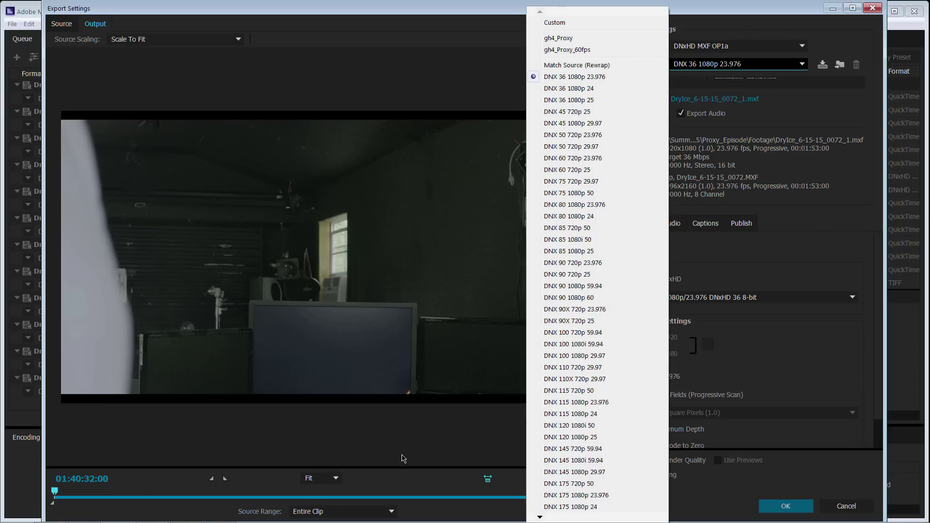
key("Down")
key("Down")
key("Down")
key("Down")
key("Down")
key("Down")
key("Down")
key("Down")
key("Down")
key("Down")
key("Down")
key("Down")
key("Down")
key("Down")
key("Down")
key("Down")
key("Down")
key("Down")
key("Down")
key("Down")
key("Down")
key("Down")
key("Down")
key("Down")
key("Down")
key("Down")
key("Down")
key("Down")
key("Down")
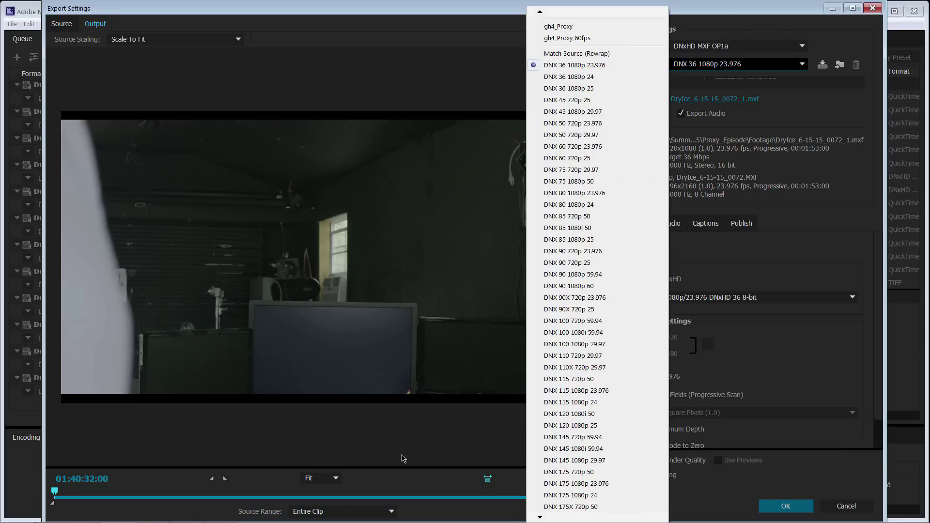
key("Down")
key("Down")
key("Down")
key("Down")
key("Down")
key("Down")
key("Down")
key("Down")
key("Down")
key("Down")
key("Down")
key("Down")
key("Down")
key("Down")
key("Down")
key("Down")
key("Down")
key("Down")
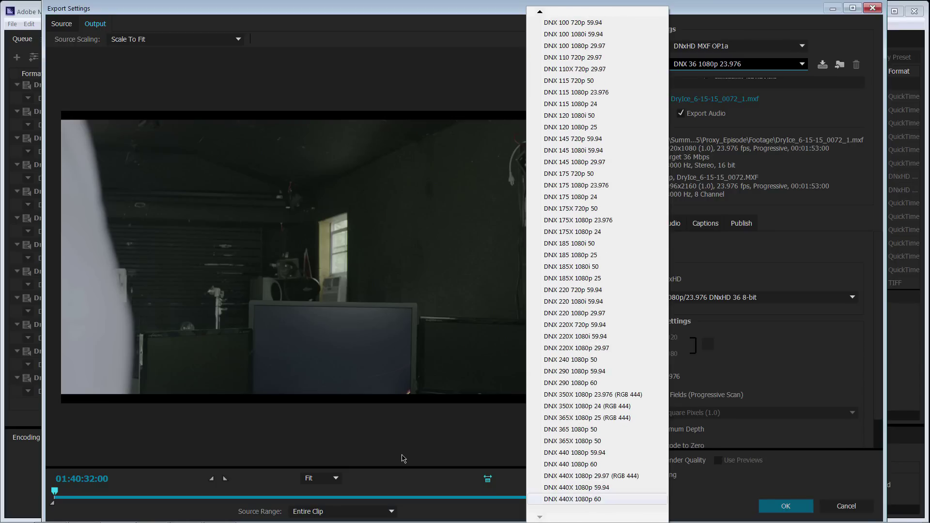
scroll(597, 264, "up", 8)
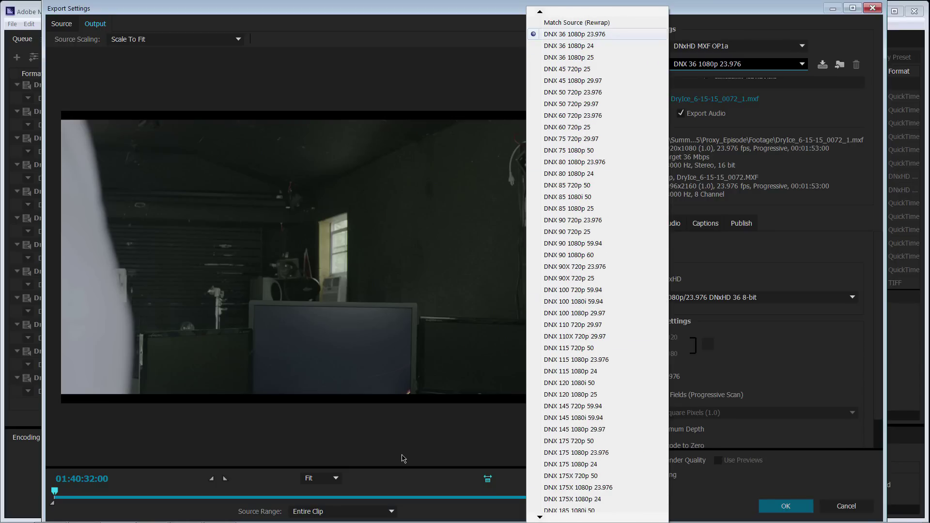
key("Escape")
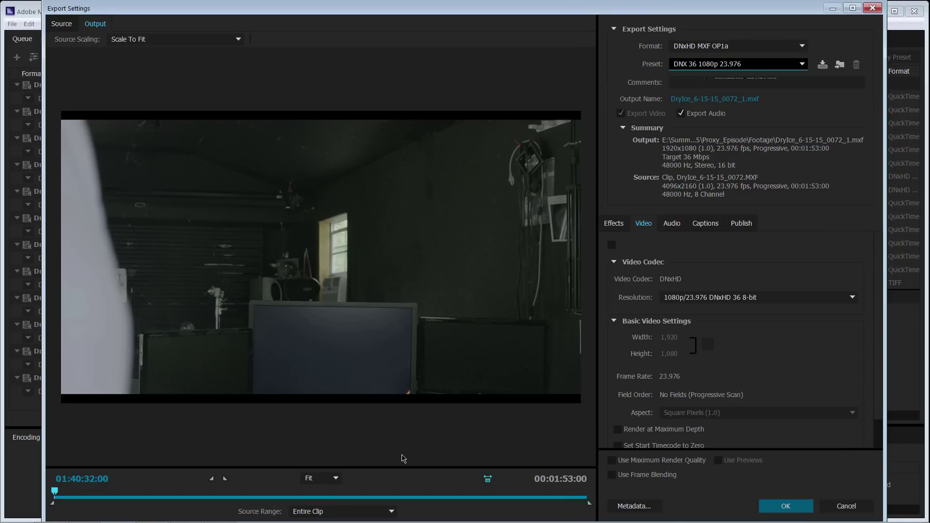
Step: Set the export audio sample size to 24 bit and return to the video settings
key("Tab")
key("Tab")
key("Tab")
key("ctrl+Tab")
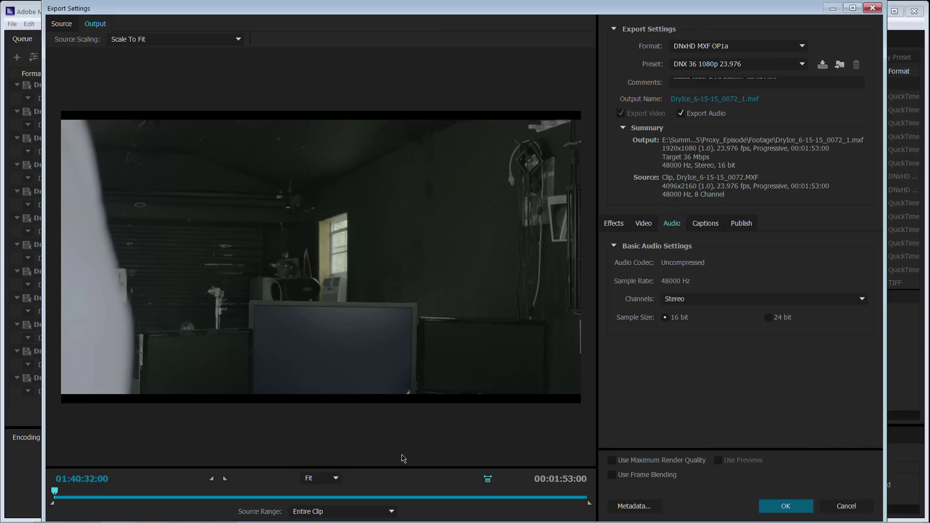
key("space")
key("ctrl+shift+Tab")
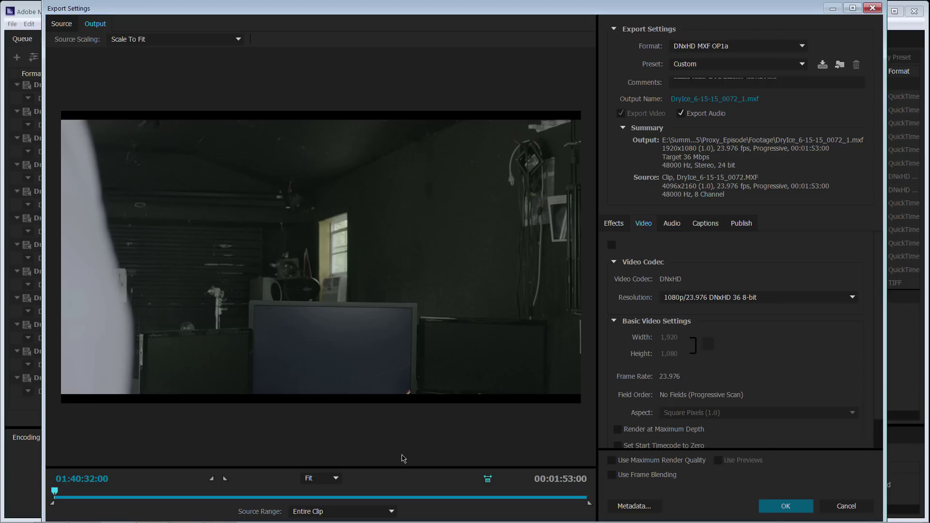
Step: Review the audio and effects settings of the export and accept the clip's export settings
key("Right")
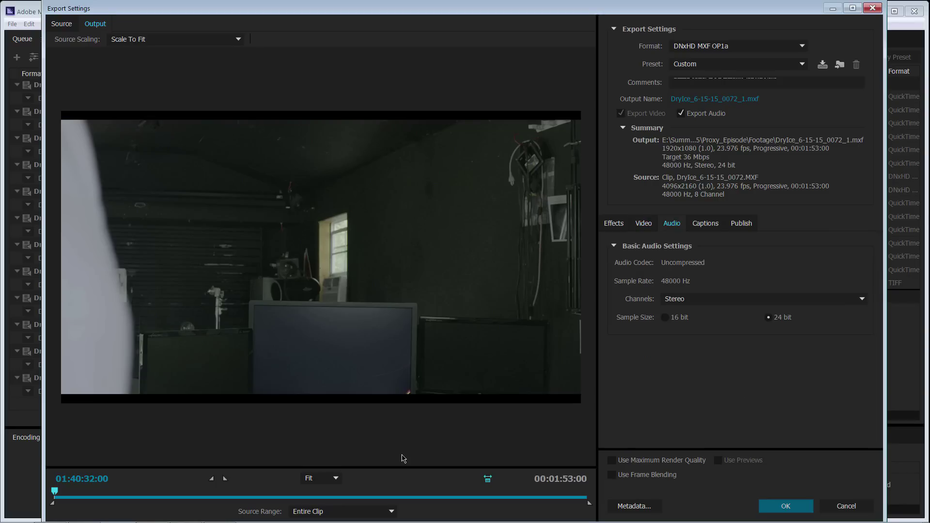
key("Left")
key("Left")
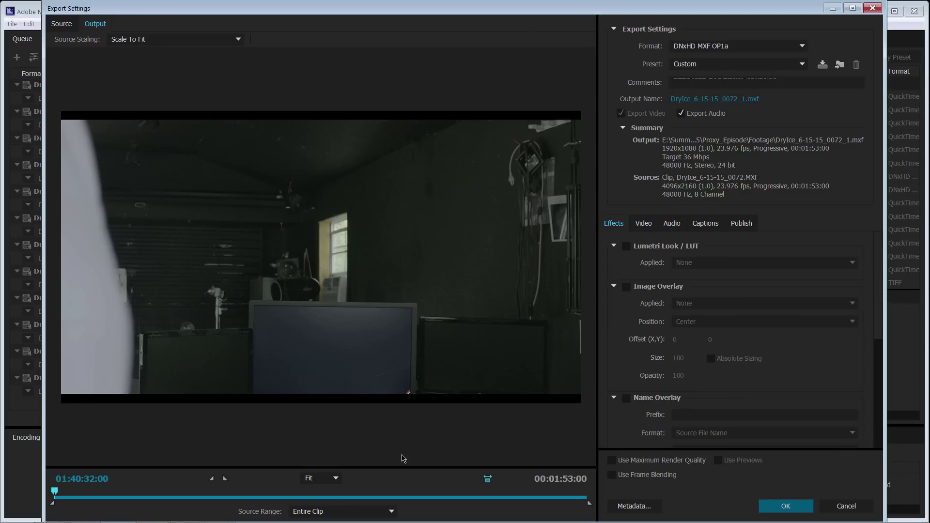
key("Return")
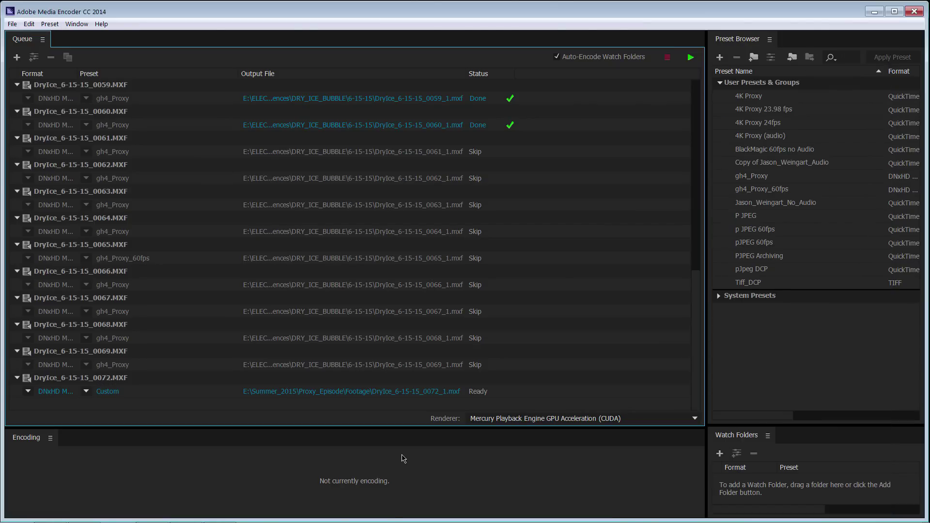
Step: Save the clip's DNxHD export settings as a preset named "4K MXF 24fps" and accept the export settings
key("ctrl+e")
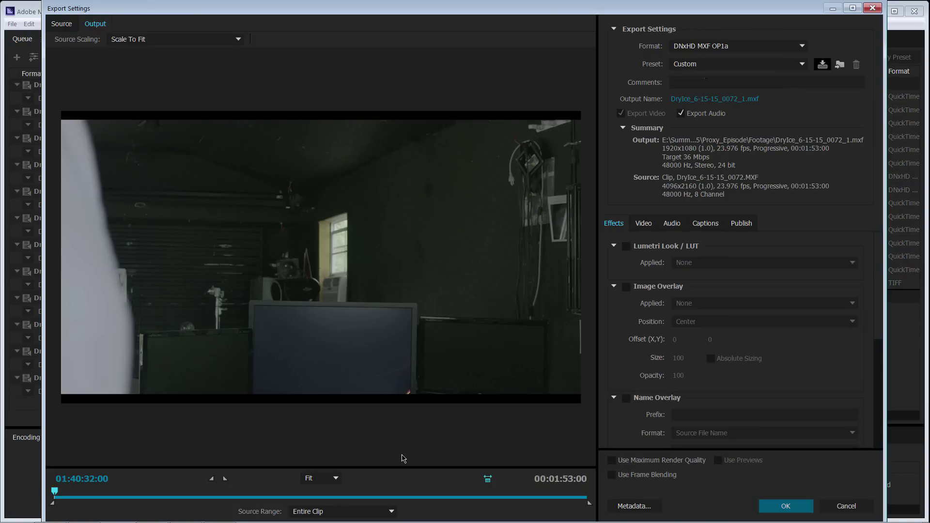
key("Return")
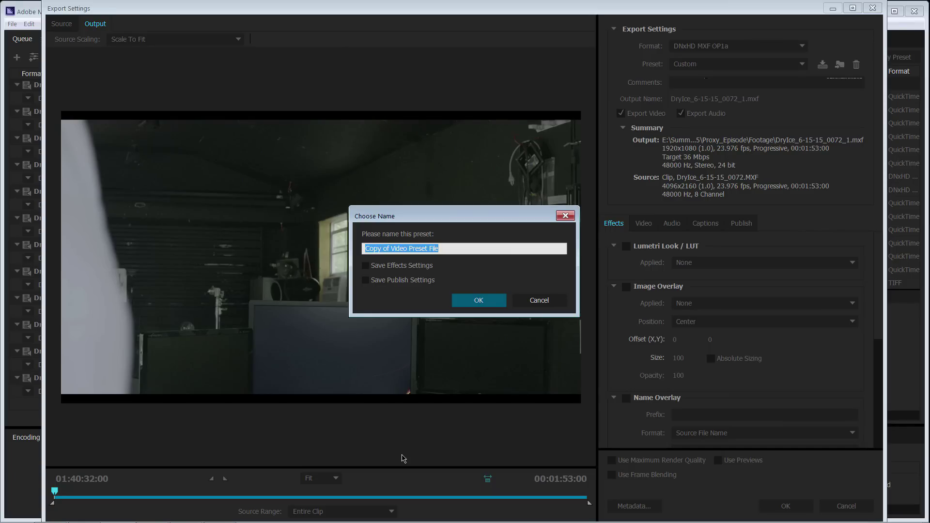
type("4K")
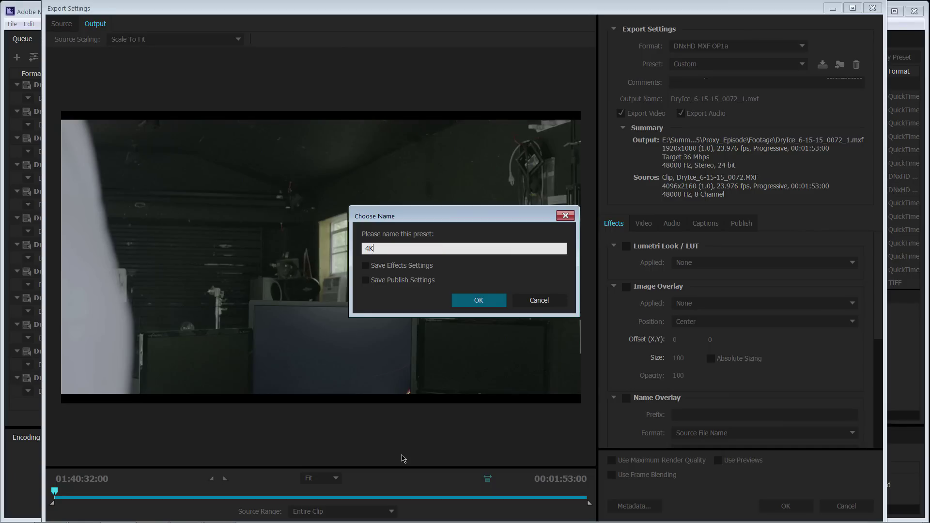
type(" MXF 24fps")
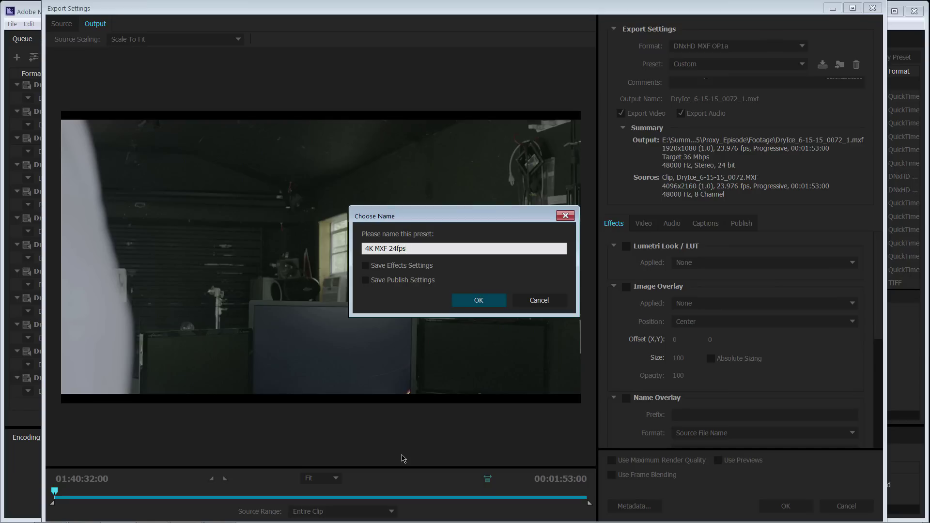
key("Return")
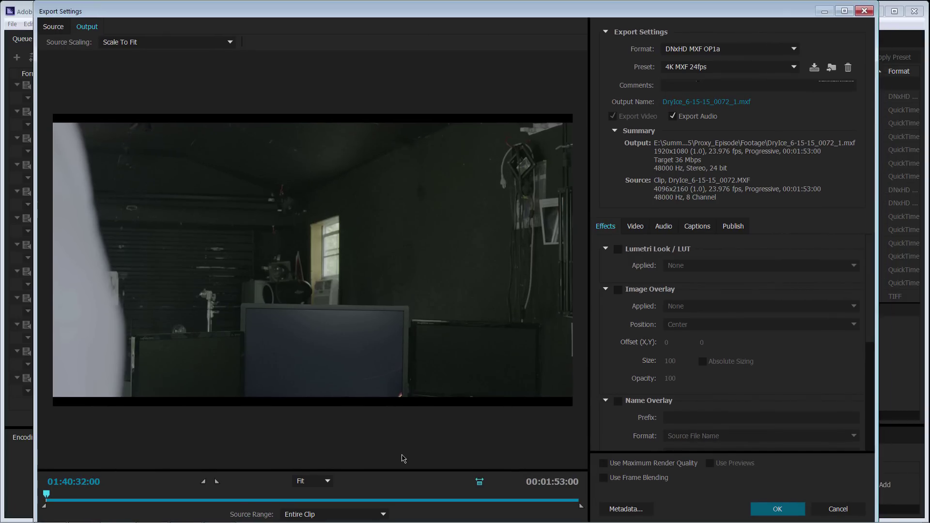
key("Return")
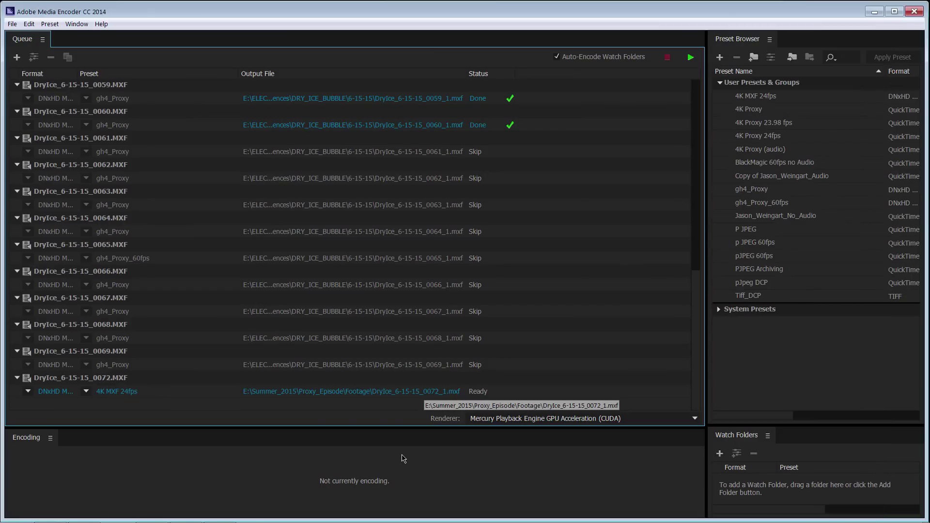
Step: Look through the output file's save location from Footage up to the Summer_2015 folder without choosing another destination
key("Return")
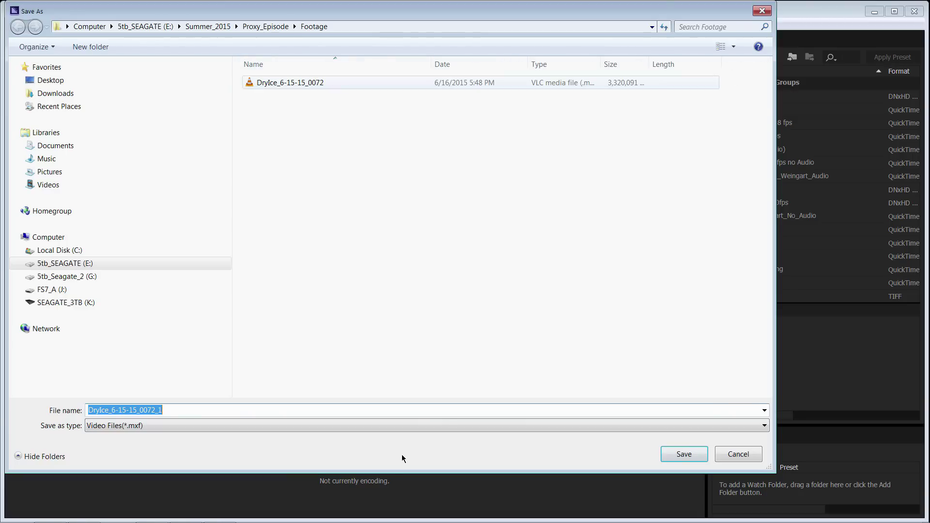
key("alt+Up")
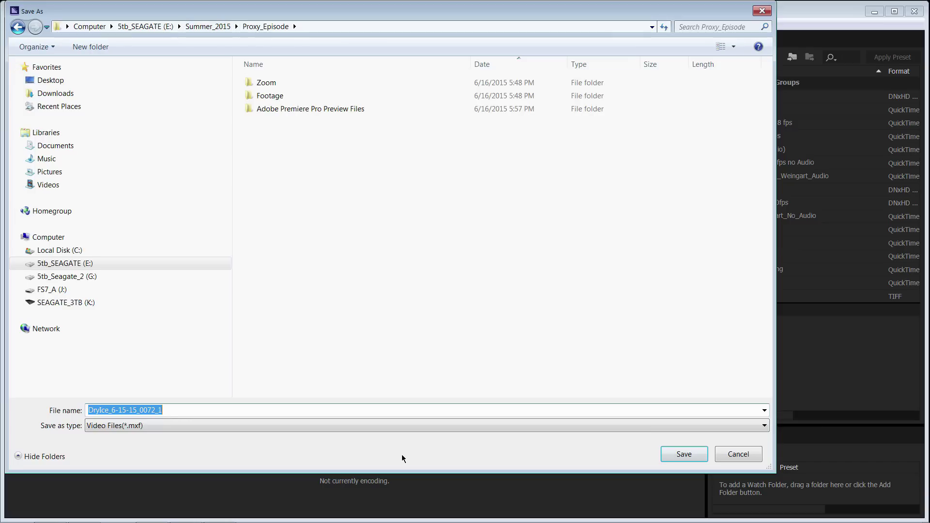
key("alt+Up")
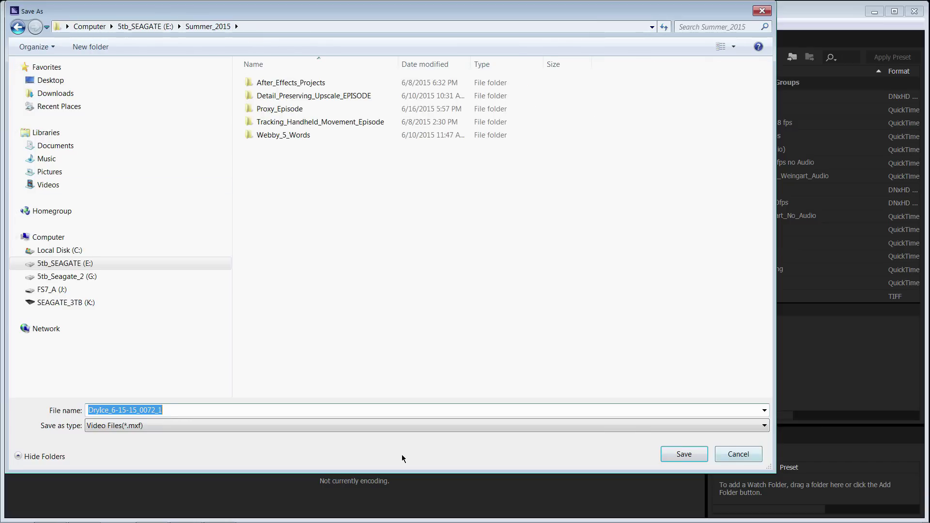
key("Escape")
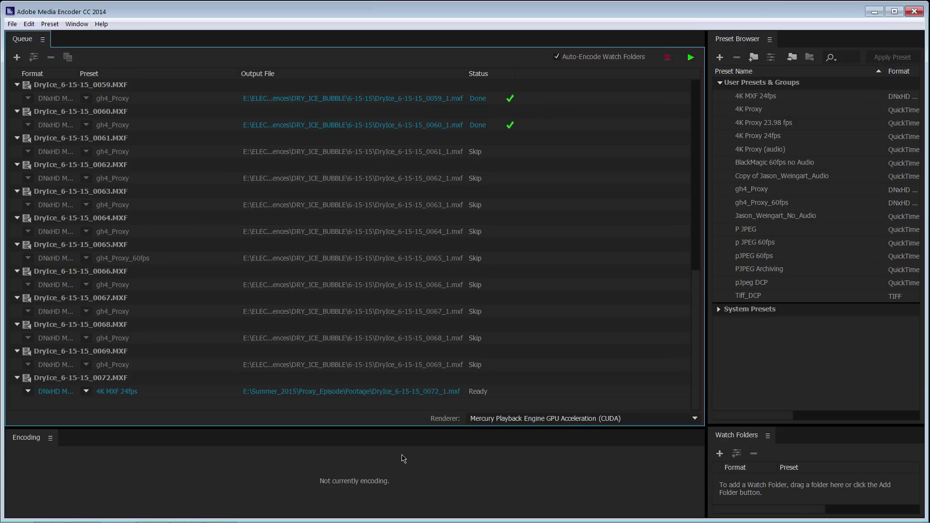
Step: Start encoding the queued DryIce_6-15-15_0072 clip and switch to Premiere Pro
key("Up")
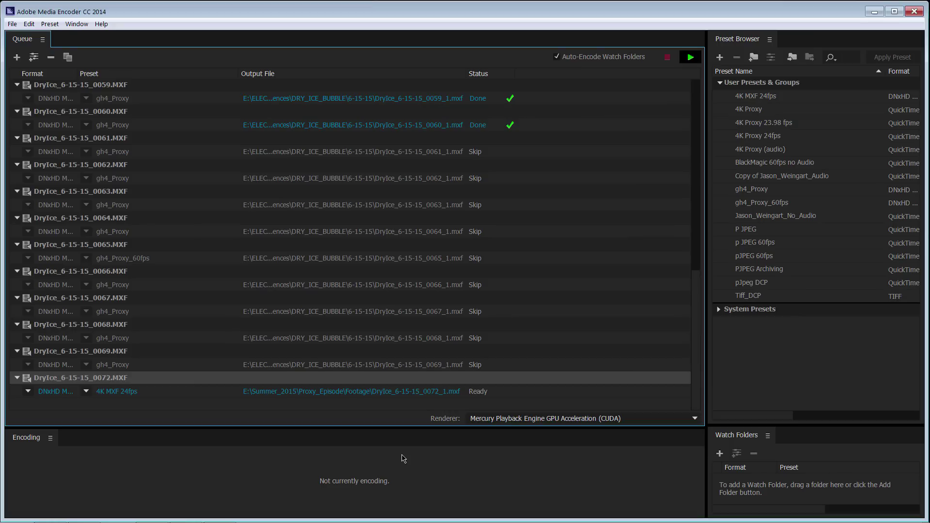
key("Return")
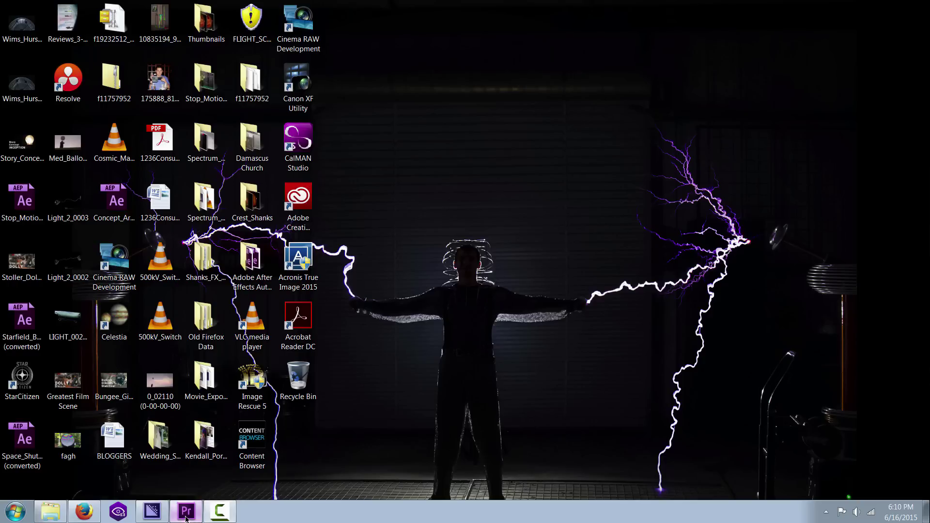
left_click(187, 512)
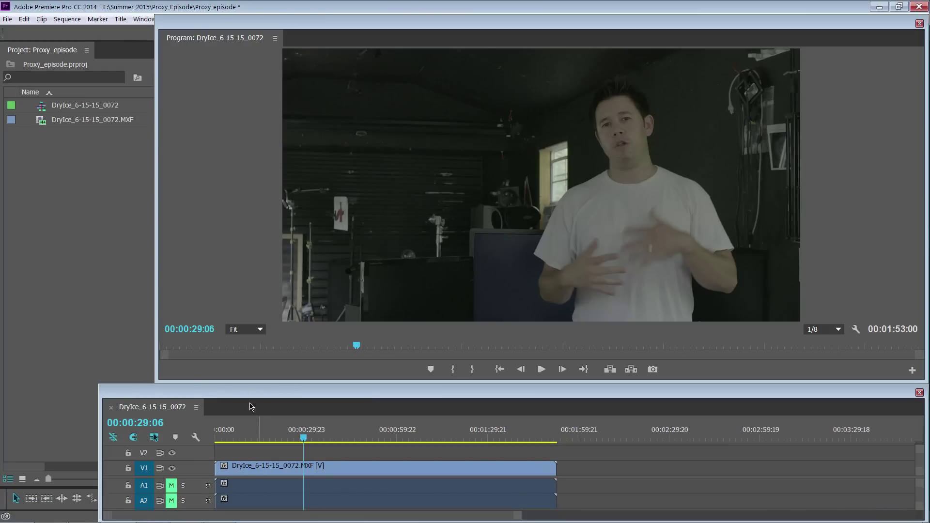
Step: Scrub through the original 4K clip in the timeline to about 00:01:22:08
left_click(44, 188)
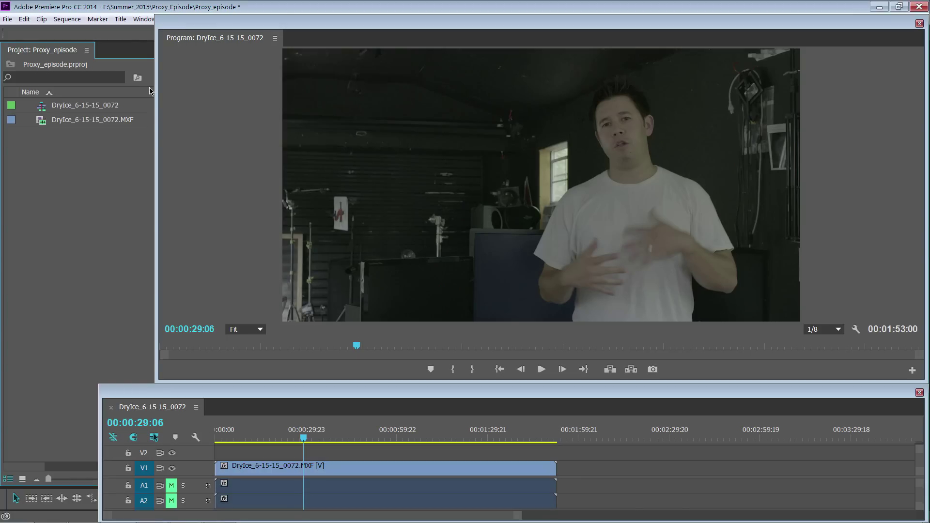
mouse_move(289, 393)
left_mouse_down()
mouse_move(269, 324)
mouse_move(291, 395)
left_mouse_up()
left_click_drag(332, 433, 434, 435)
left_click(466, 439)
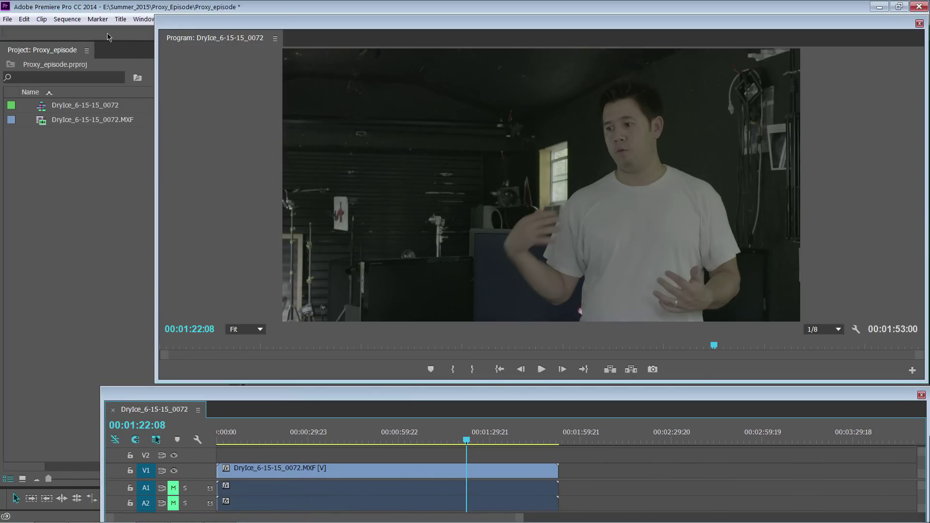
Step: Set the sequence's frame width to 3996, reset the preview size, accept deleting all previews, and scrub the playhead to 00:00:41:09
left_click(67, 19)
left_click(92, 31)
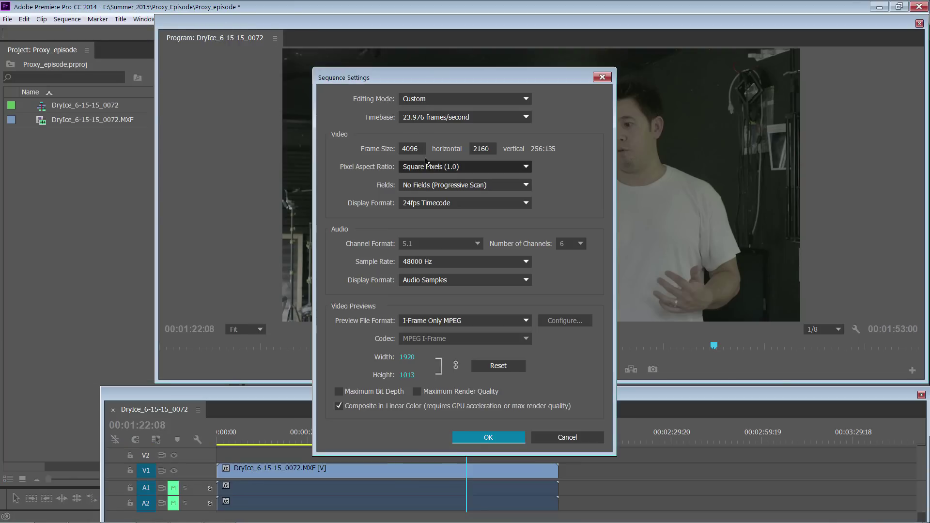
left_click(420, 149)
type("3996")
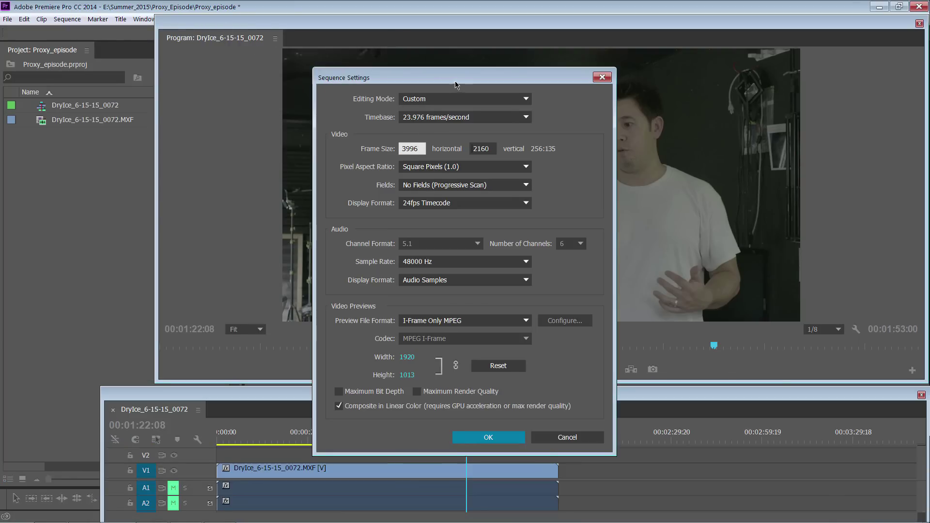
left_click_drag(453, 77, 363, 50)
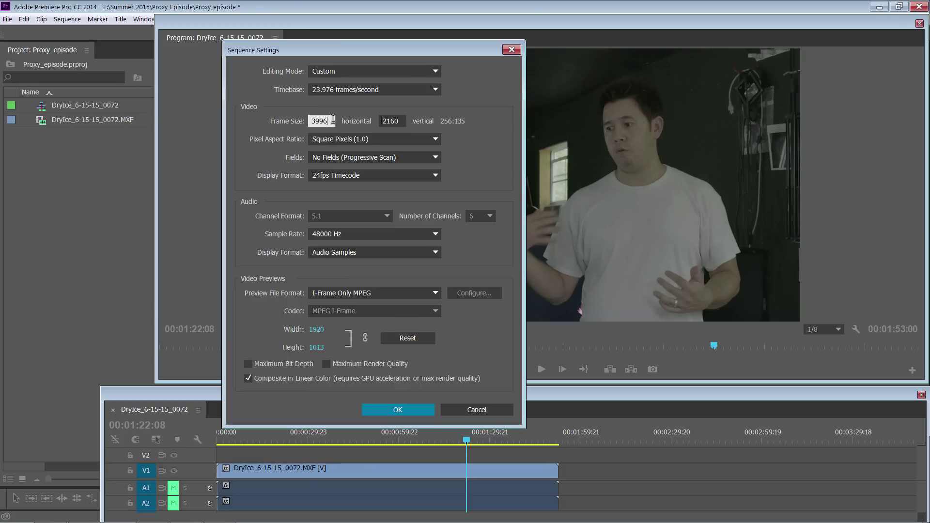
left_click_drag(334, 53, 334, 31)
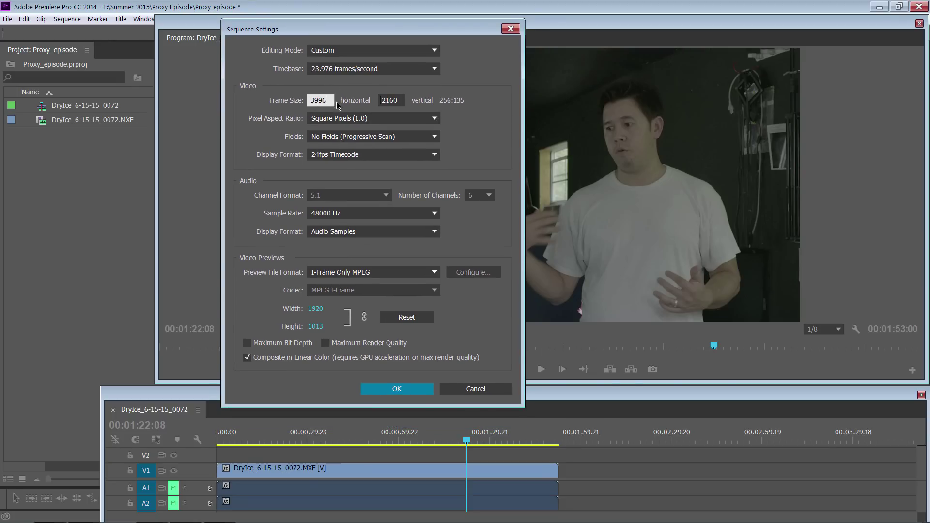
left_click(407, 317)
left_click(410, 392)
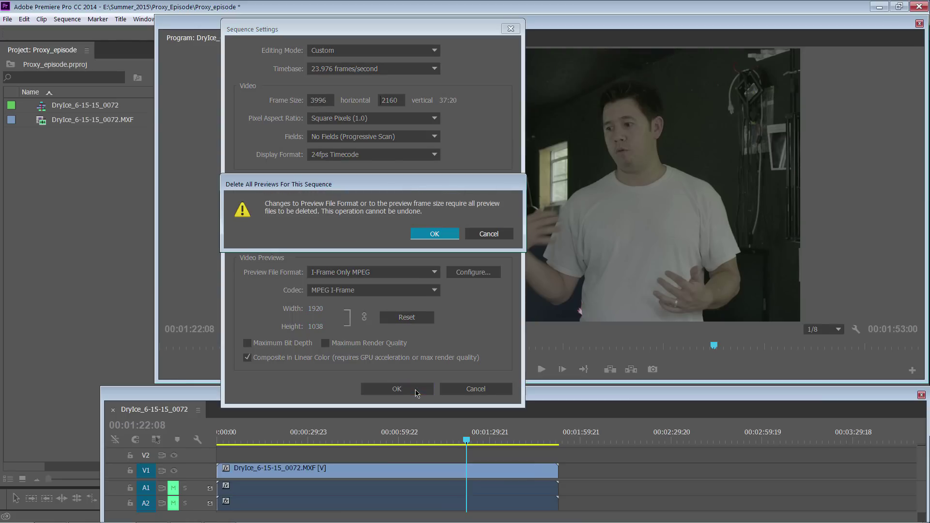
left_click(435, 233)
left_click_drag(407, 439, 343, 439)
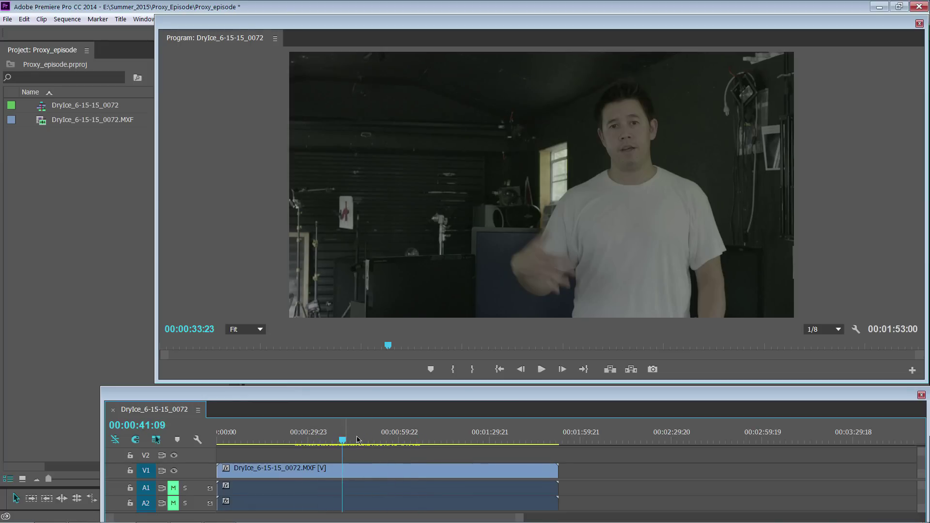
Step: Replace the footage of DryIce_6-15-15_0072.MXF in the project with the proxy file DryIce_6-15-15_0072_1
left_click(108, 162)
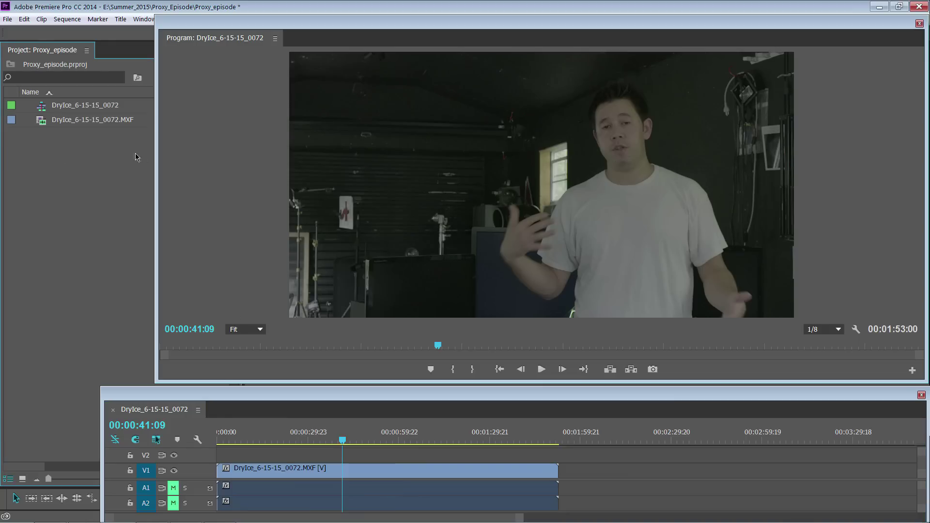
right_click(94, 121)
right_click(83, 123)
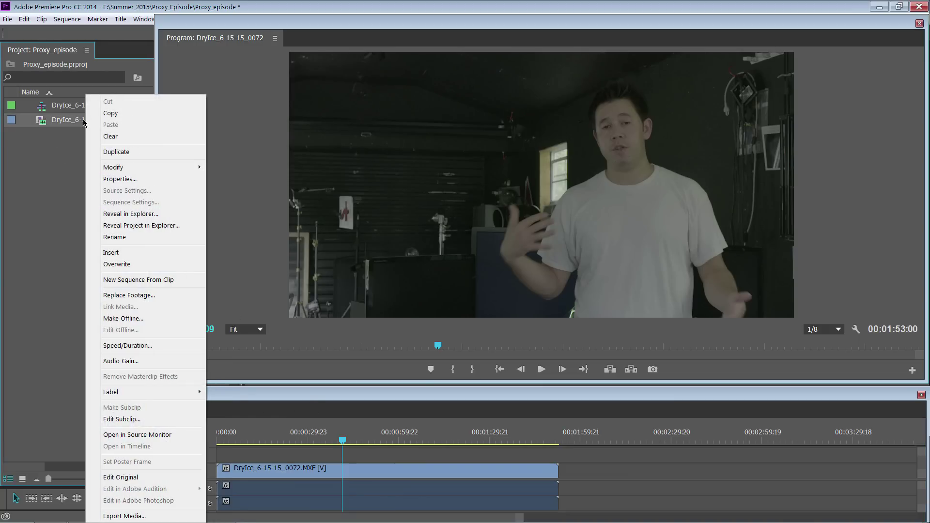
left_click(120, 296)
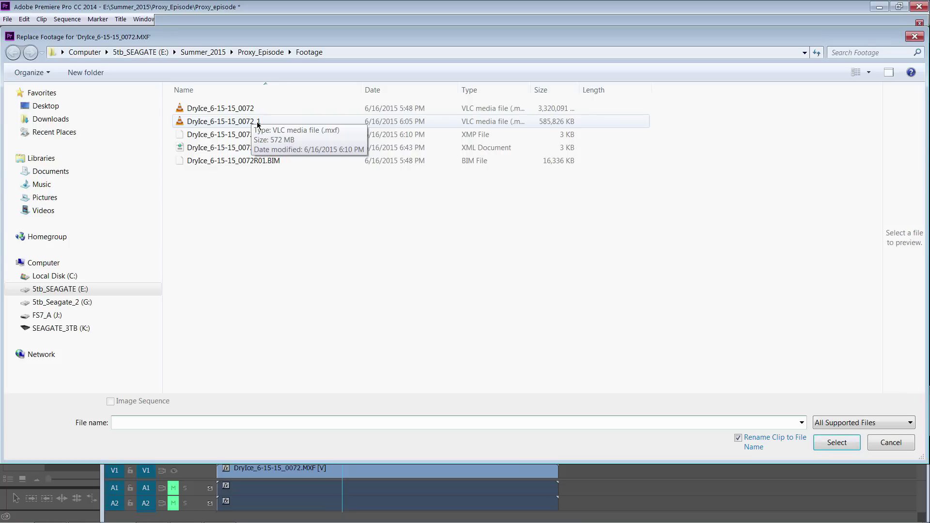
left_click(229, 125)
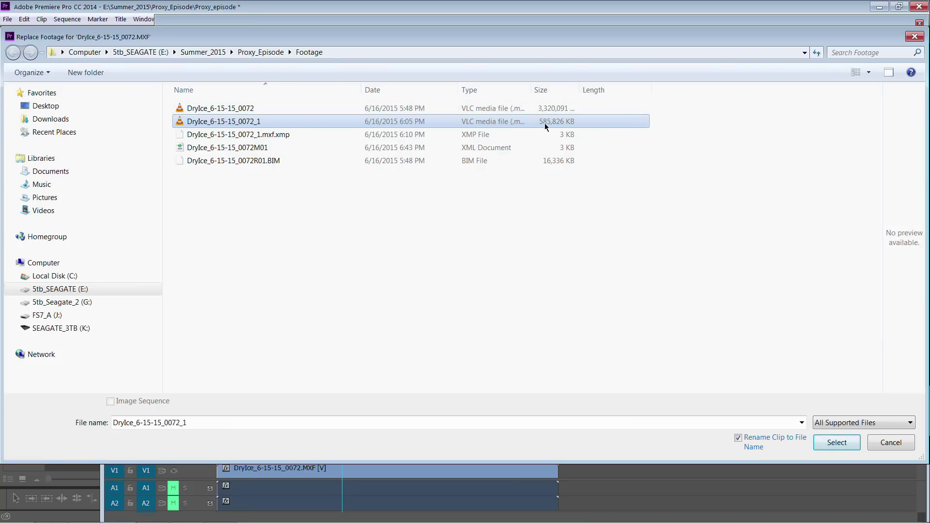
double_click(227, 124)
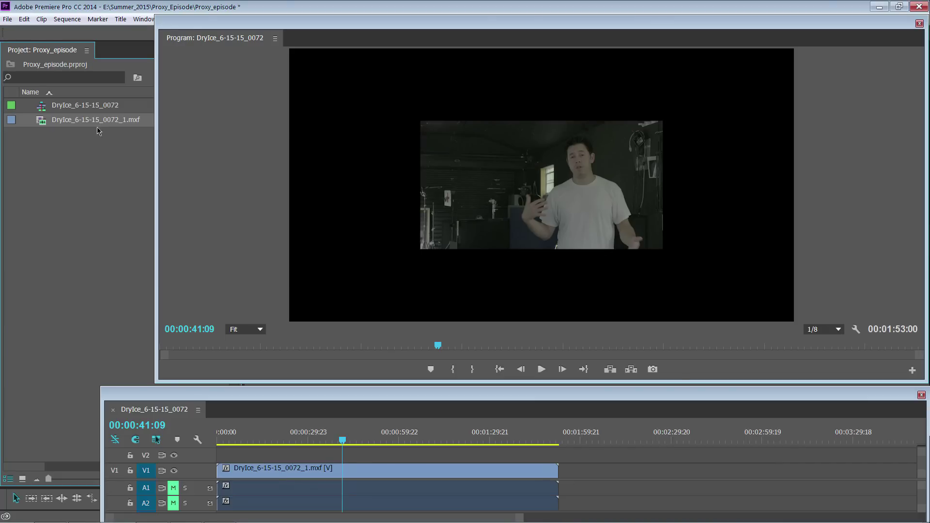
Step: Scale the proxy clip in the timeline to the frame size, check it by scrubbing, and save the project
mouse_move(343, 441)
left_mouse_down()
mouse_move(438, 442)
mouse_move(355, 442)
mouse_move(408, 452)
mouse_move(373, 441)
mouse_move(450, 442)
mouse_move(354, 440)
left_mouse_up()
right_click(341, 468)
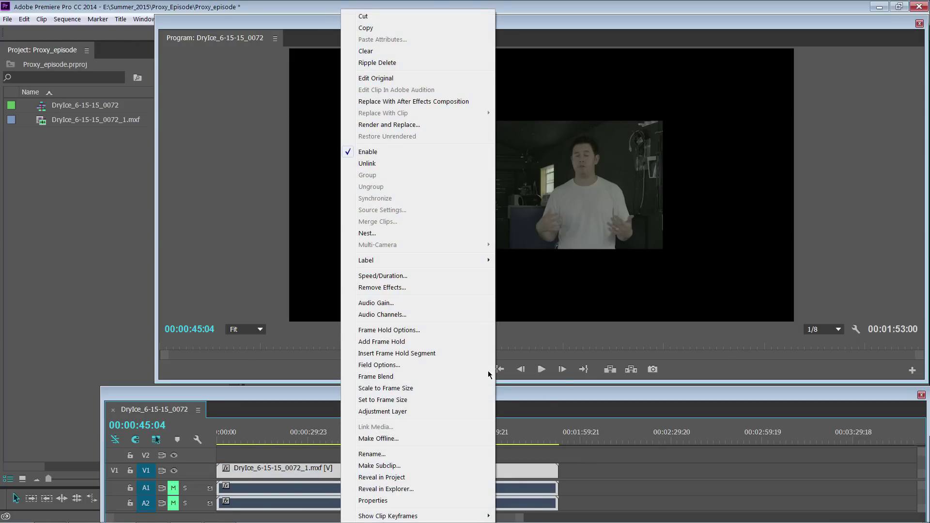
left_click(385, 388)
left_click_drag(369, 441, 336, 442)
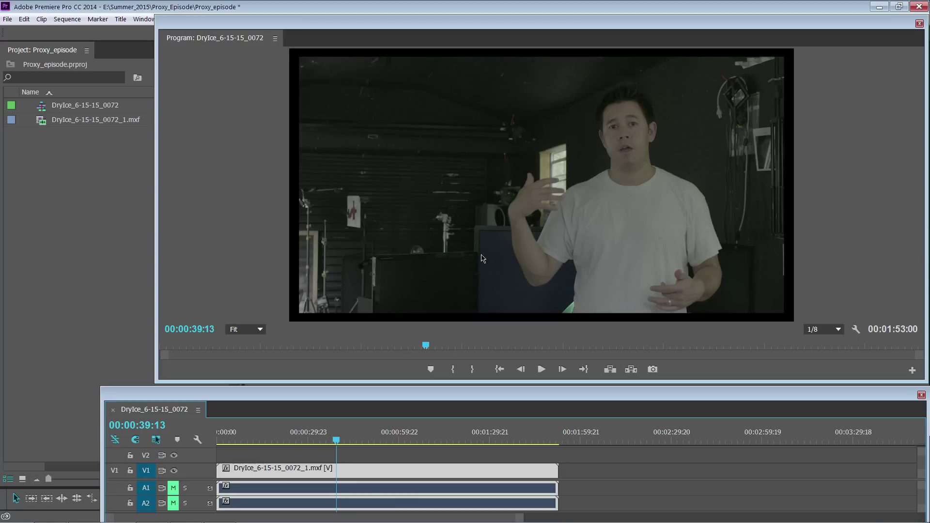
key("ctrl+s")
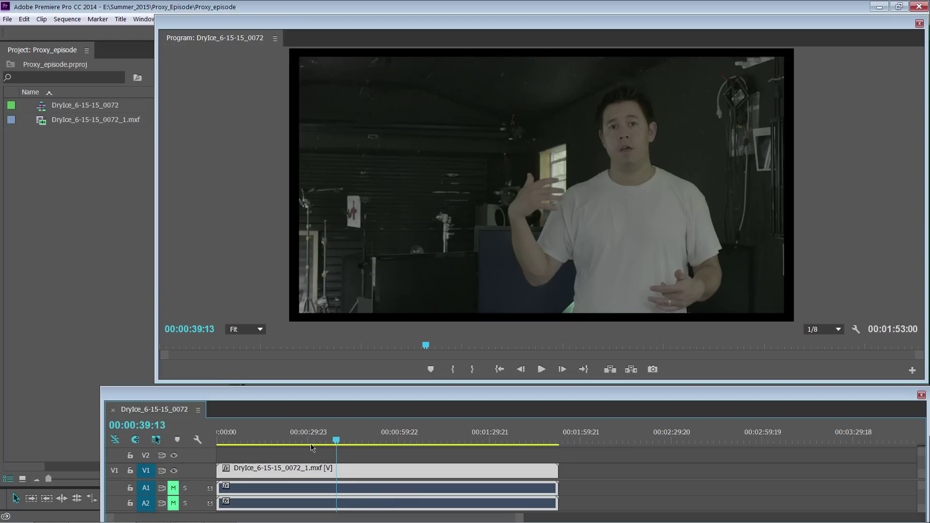
Step: Play the proxy clip from about 00:00:32, unmute audio tracks A1 and A2, and continue playback from about 00:01:19
left_click(312, 441)
key("space")
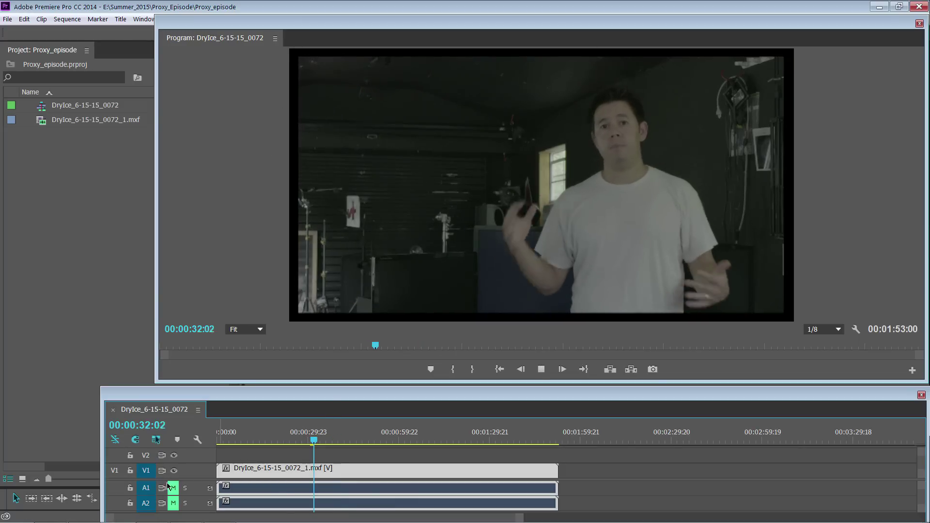
left_click(173, 488)
left_click(173, 503)
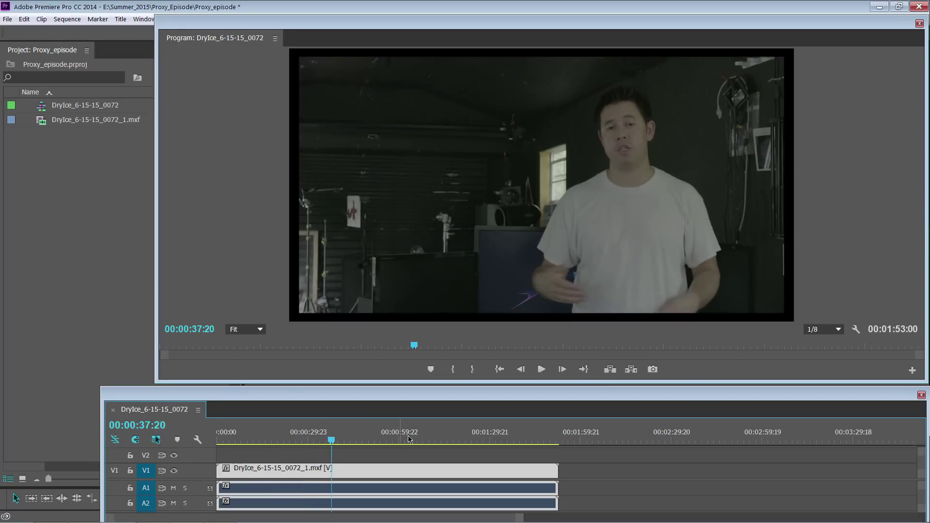
left_click(454, 441)
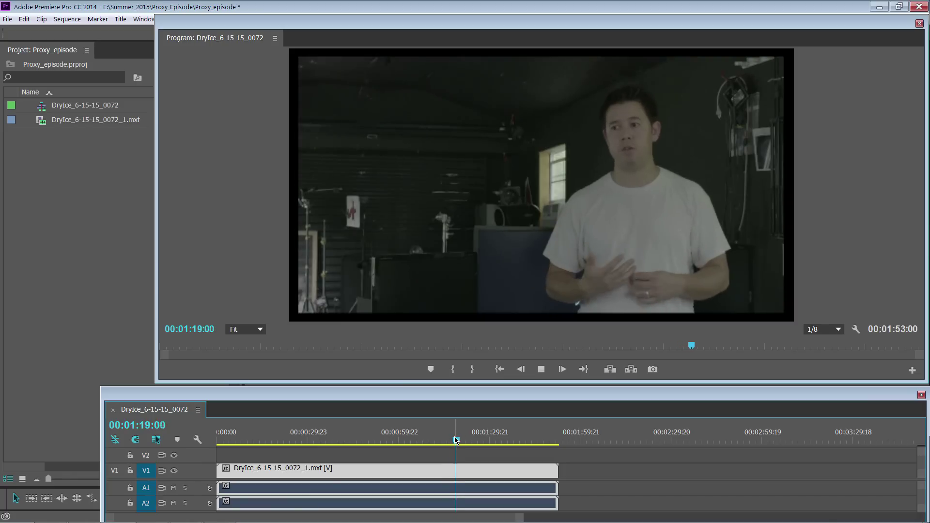
Step: Set the Program monitor's playback resolution to Full and resume playing the proxy clip from 00:01:19:19
left_click(838, 329)
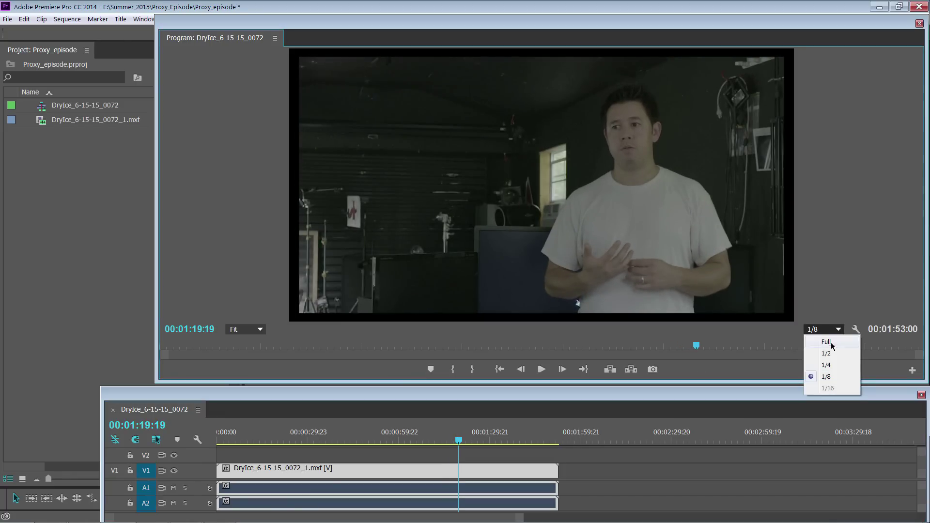
left_click(828, 342)
key("space")
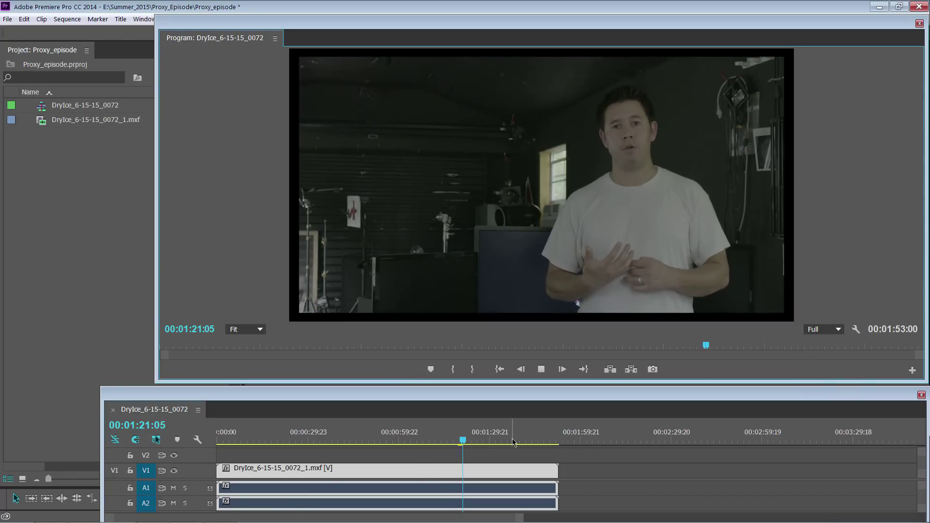
Step: Scrub back and forth through the proxy clip at full resolution, ending with the playhead at 00:01:06:03
left_click(515, 441)
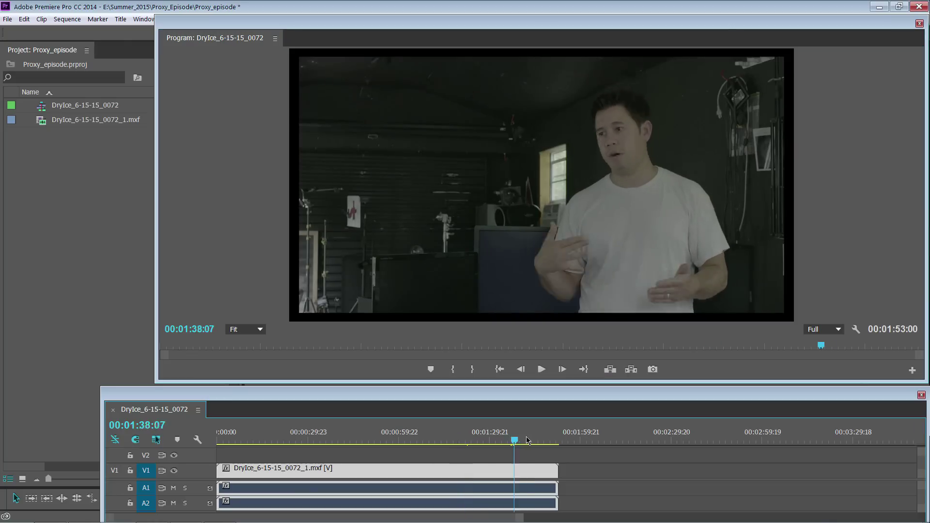
left_click_drag(527, 440, 262, 451)
left_click(323, 457)
left_click_drag(320, 444, 461, 443)
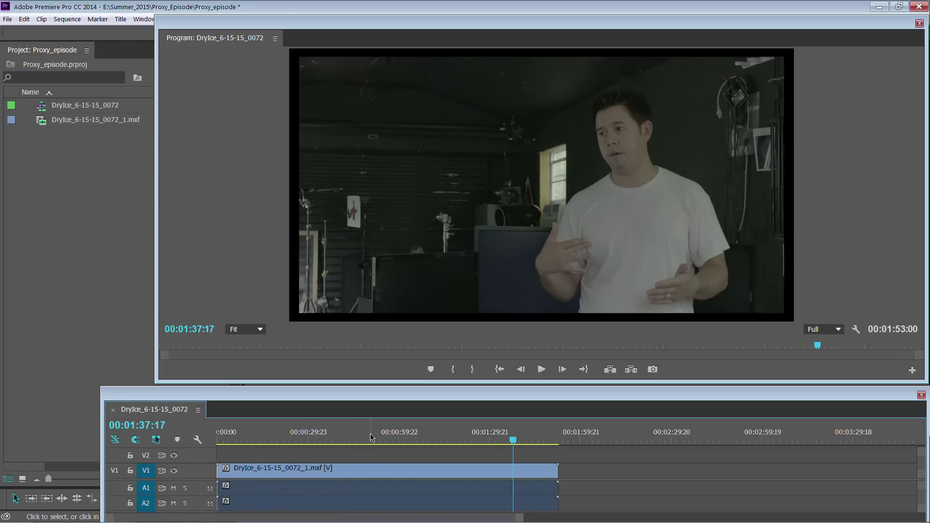
left_click_drag(372, 441, 292, 443)
left_click_drag(346, 433, 417, 441)
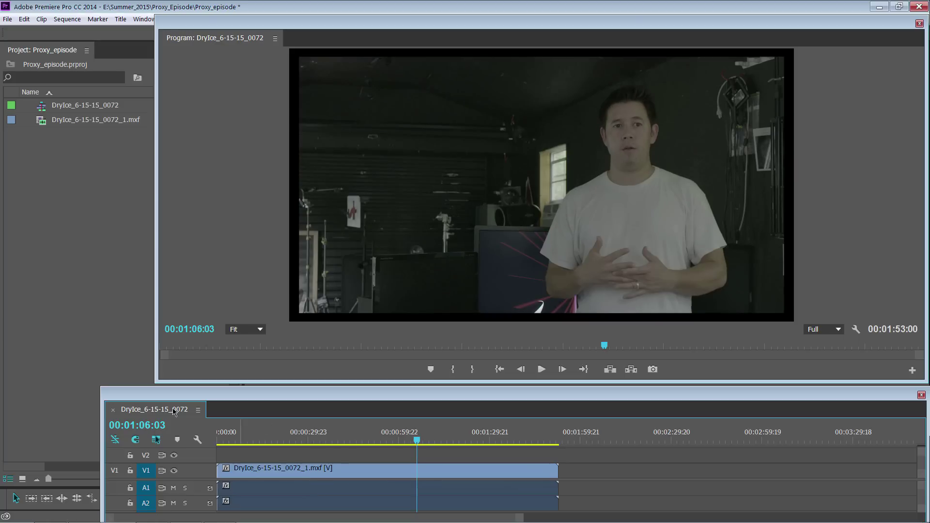
Step: Move the playhead to 00:00:42:04, select the proxy clip in the timeline, and apply the RGB Curves effect to it
left_click(107, 131)
right_click(97, 125)
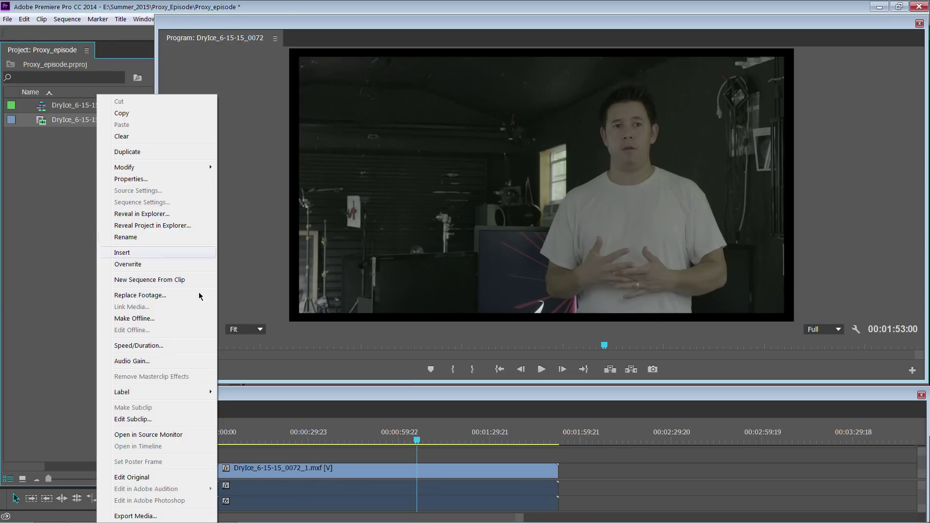
left_click(345, 434)
left_click(362, 478)
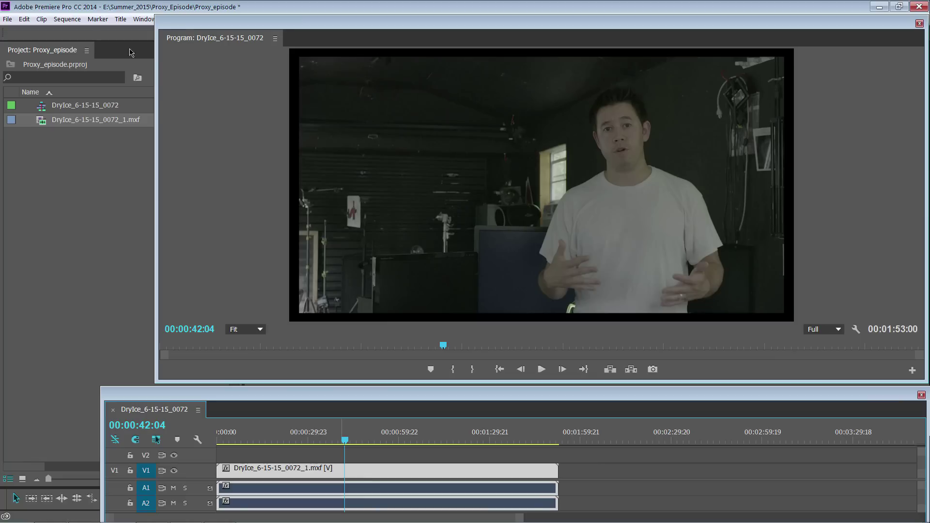
left_click(98, 19)
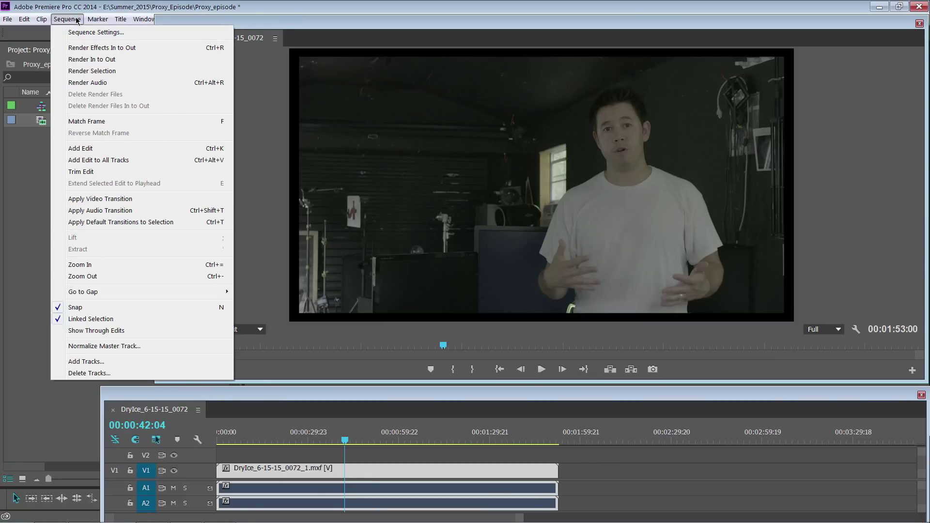
mouse_move(143, 19)
left_click(455, 397)
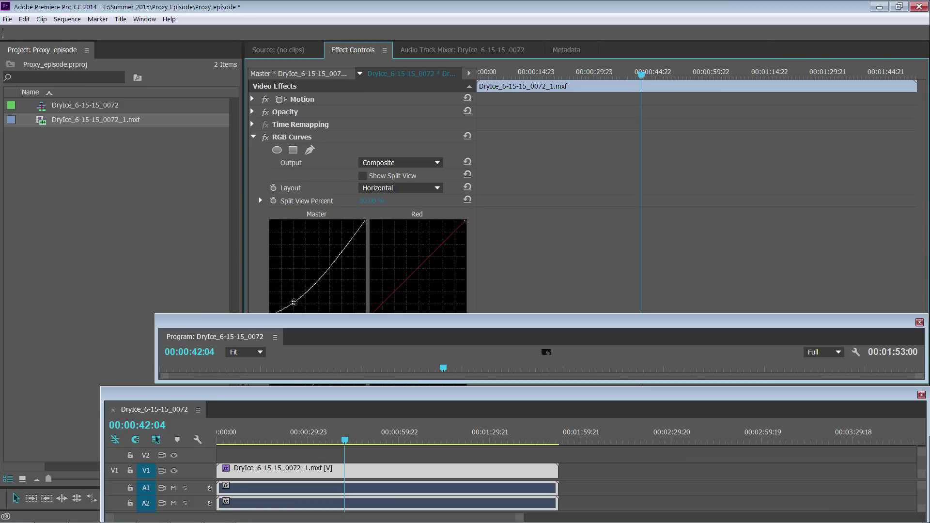
Step: Shape the Master RGB curve into an S by raising the highlights and adjusting the shadow point, checking the picture in the Program monitor
left_click(293, 303)
left_click_drag(346, 244, 349, 231)
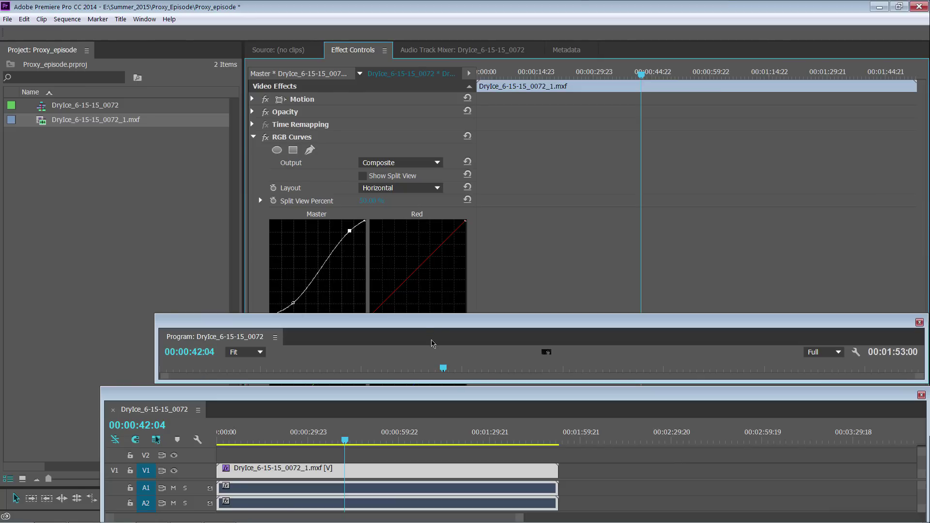
left_click_drag(436, 314, 425, 48)
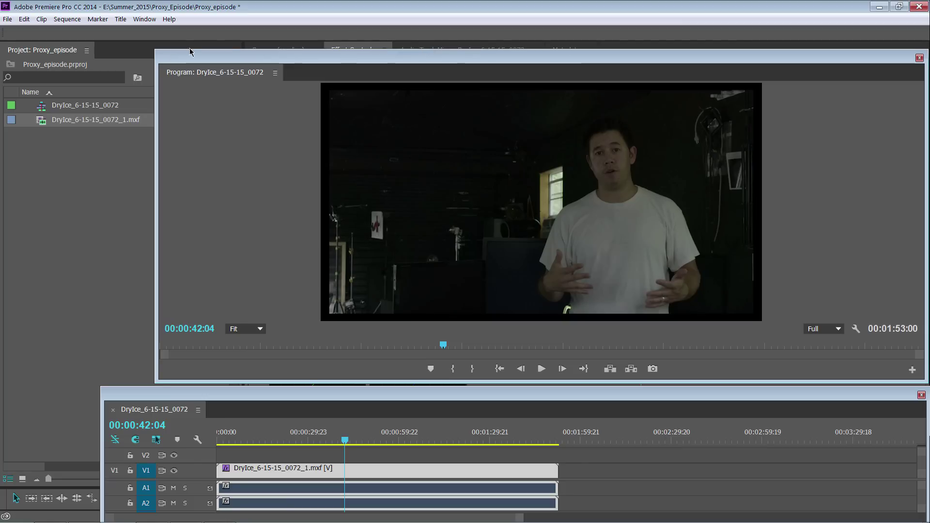
left_click_drag(237, 49, 236, 356)
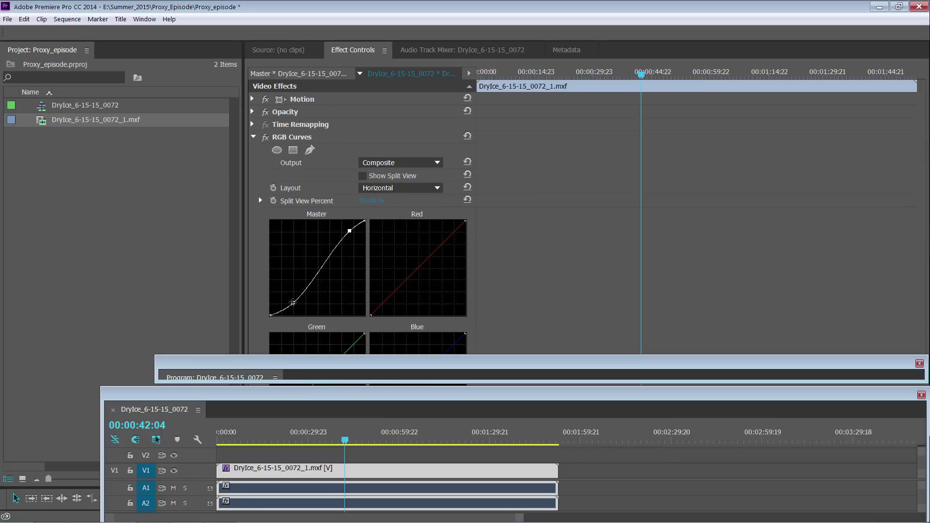
left_click_drag(293, 304, 288, 302)
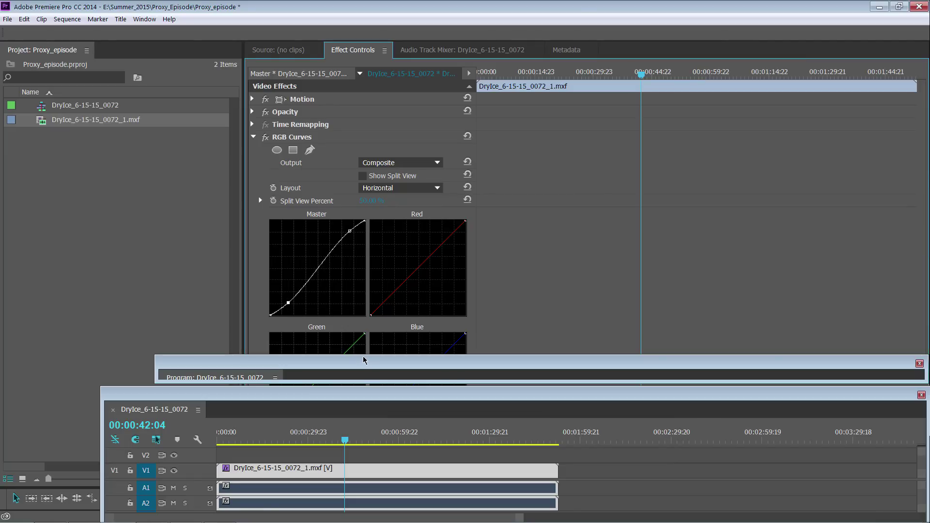
left_click_drag(365, 358, 335, 21)
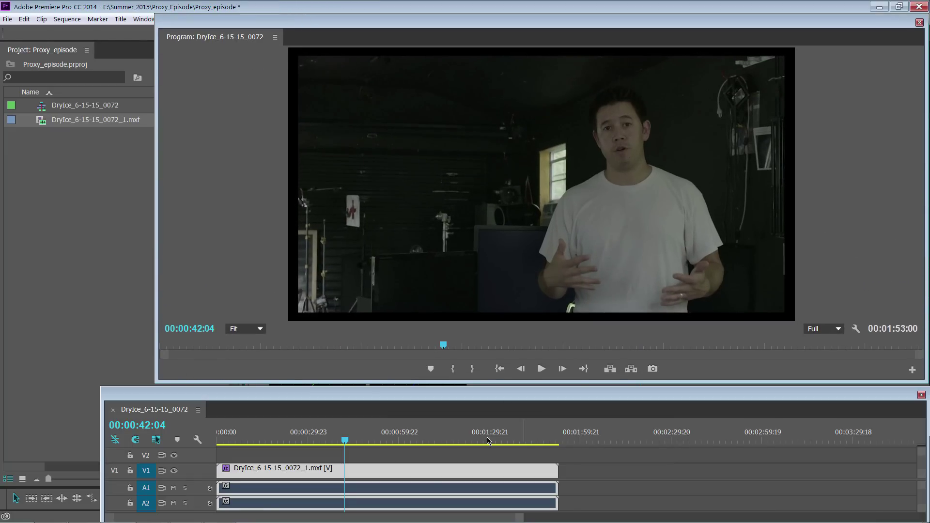
Step: Play the graded proxy from about 00:00:51, mute audio tracks A1 and A2, and continue playback from about 00:01:10
left_click(372, 439)
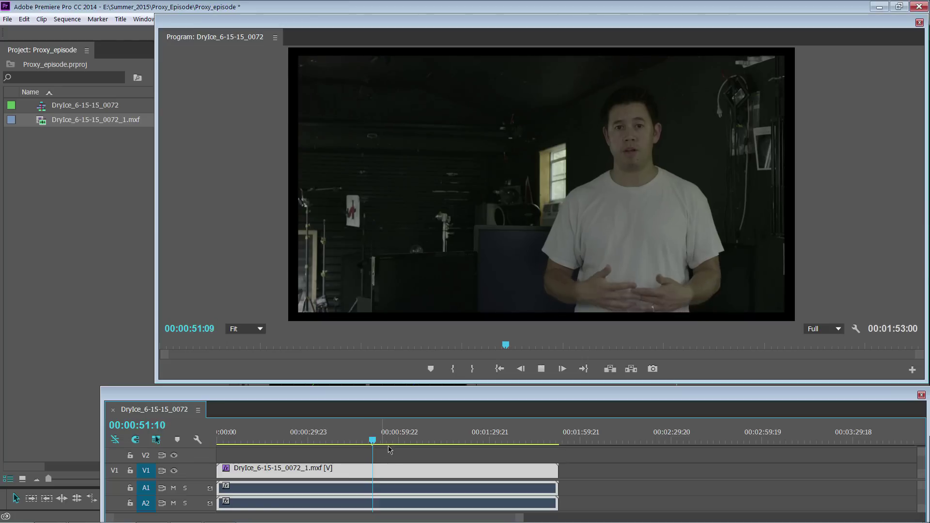
key("space")
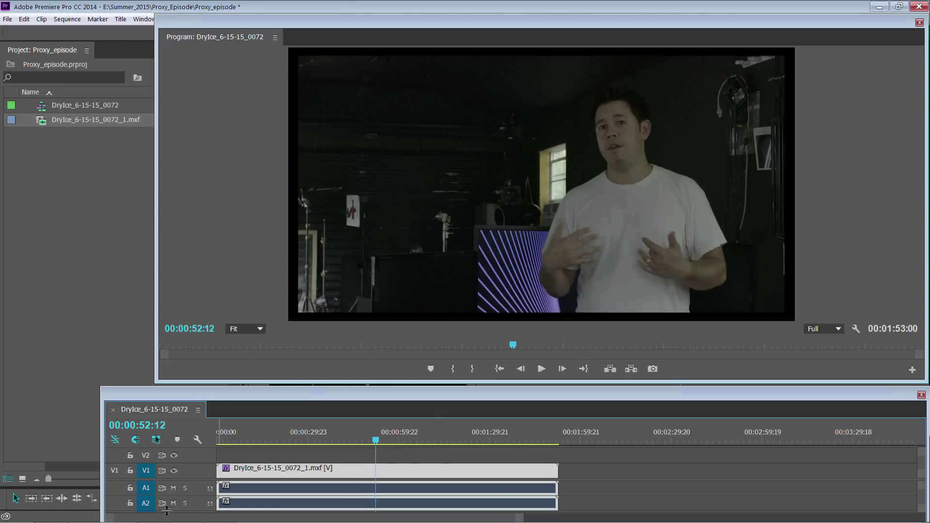
left_click(174, 504)
key("space")
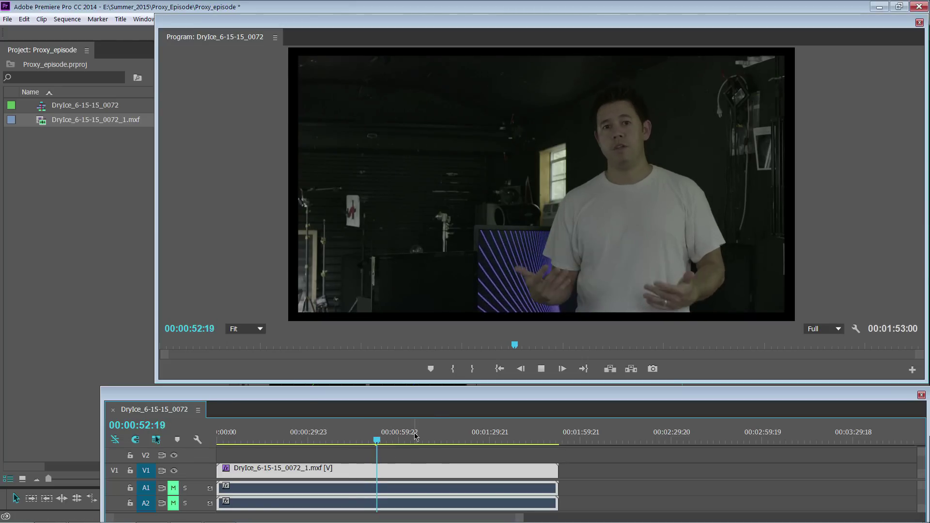
left_click(428, 439)
key("space")
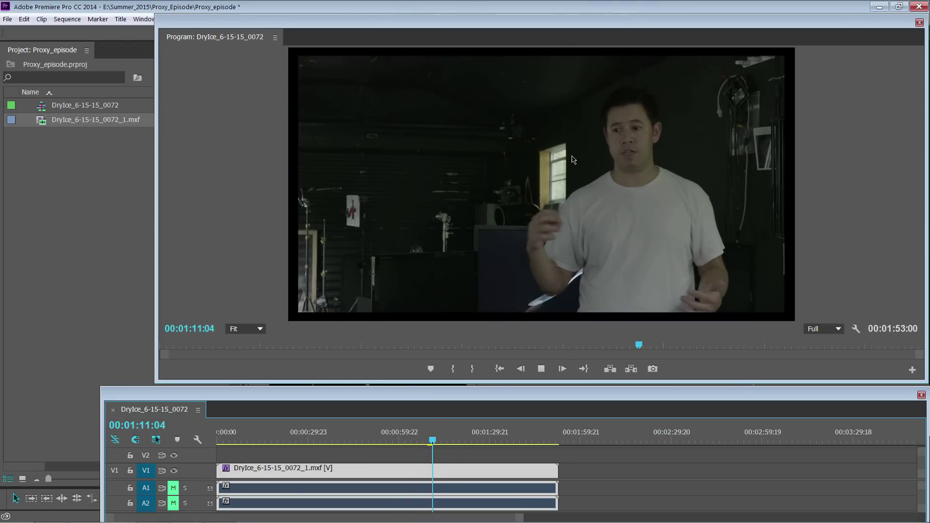
Step: Set the Program monitor's playback resolution to 1/8 and play the graded proxy from further along the sequence
left_click(828, 331)
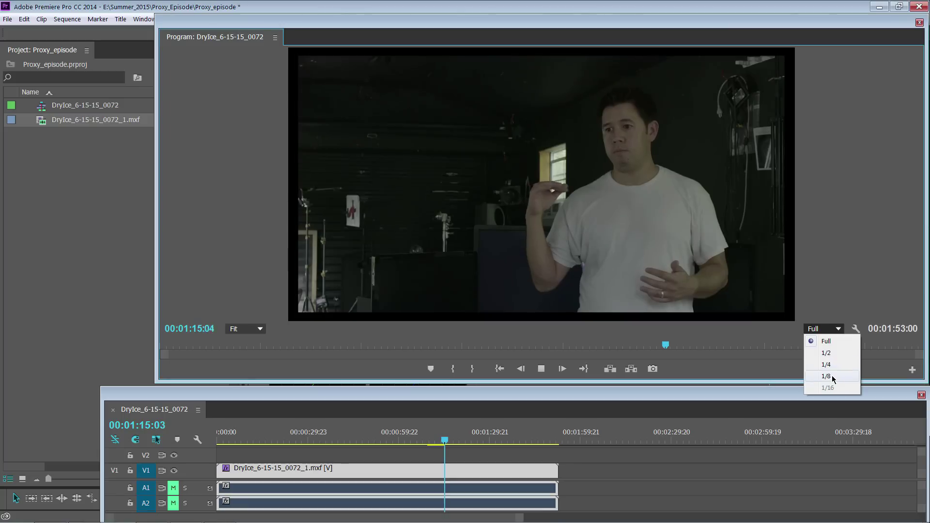
left_click(826, 376)
left_click(478, 441)
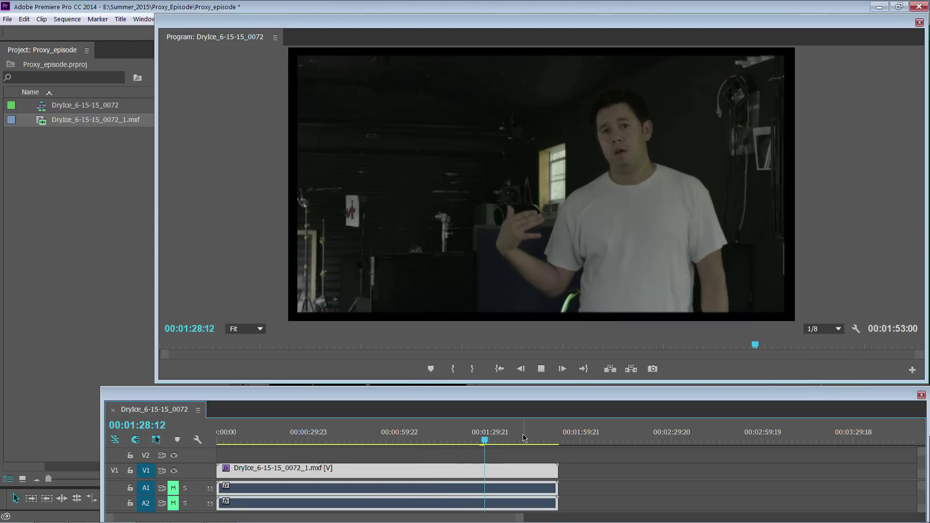
Step: Scrub the graded proxy at several points in the timeline, ending with the playhead at 00:00:55:23
left_click(357, 441)
left_click(360, 452)
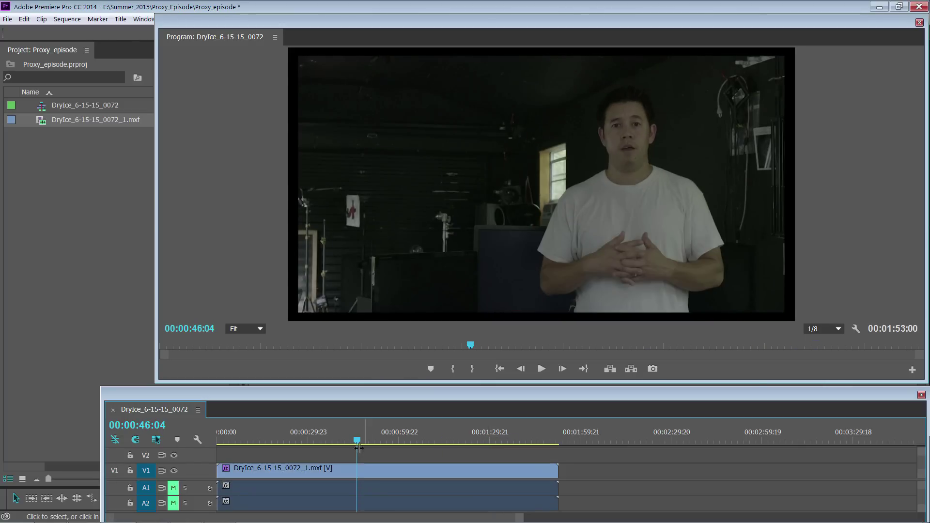
left_click(408, 441)
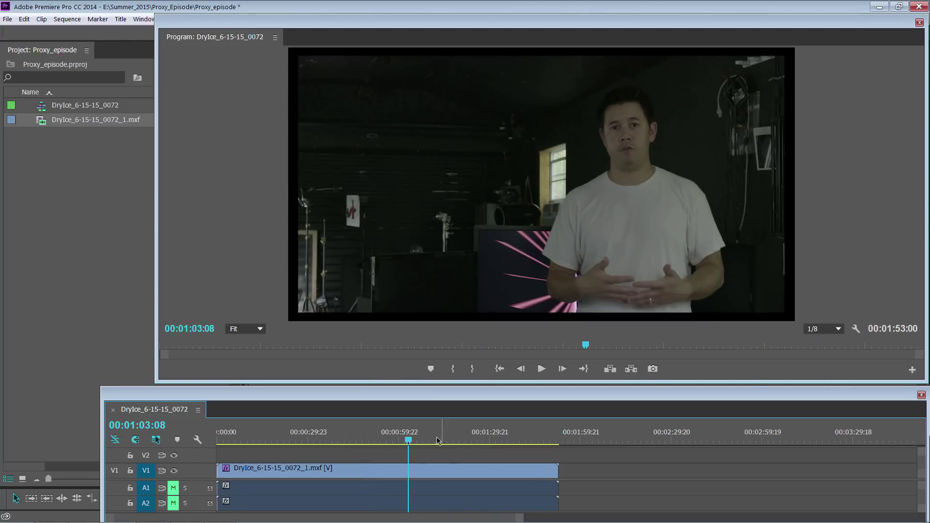
left_click_drag(438, 440, 312, 447)
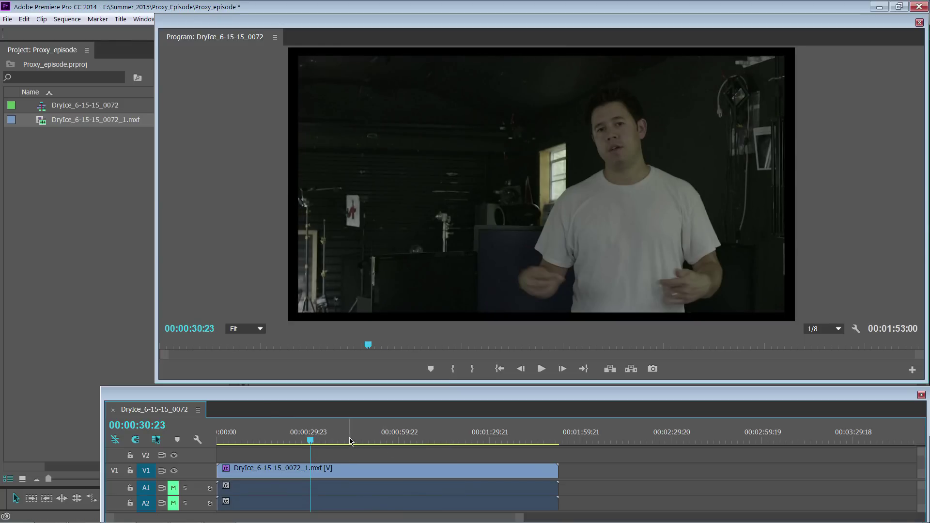
left_click(377, 442)
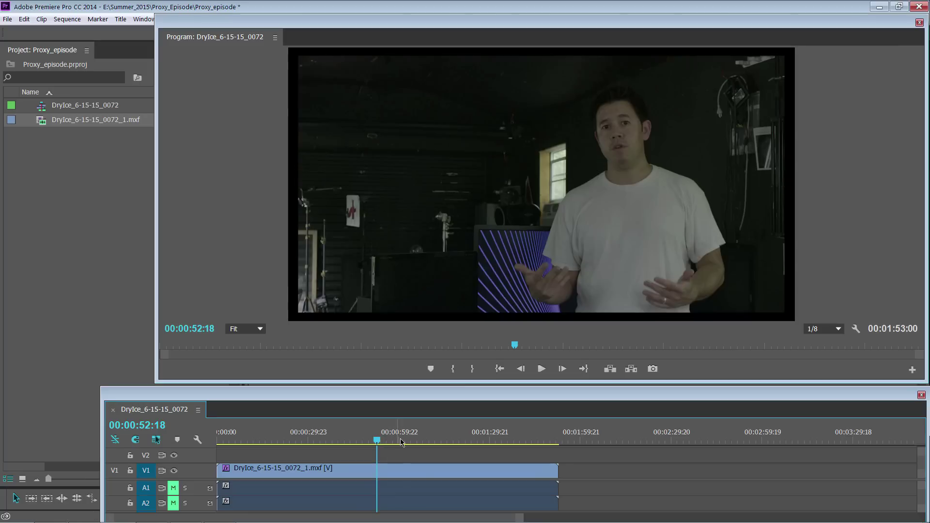
mouse_move(401, 442)
left_mouse_down()
mouse_move(415, 442)
mouse_move(388, 443)
left_mouse_up()
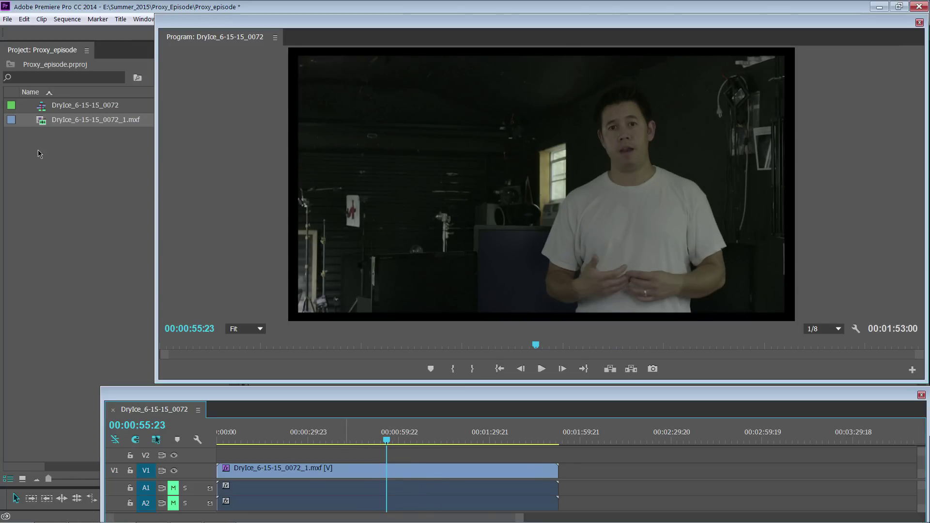
left_click(83, 141)
right_click(93, 120)
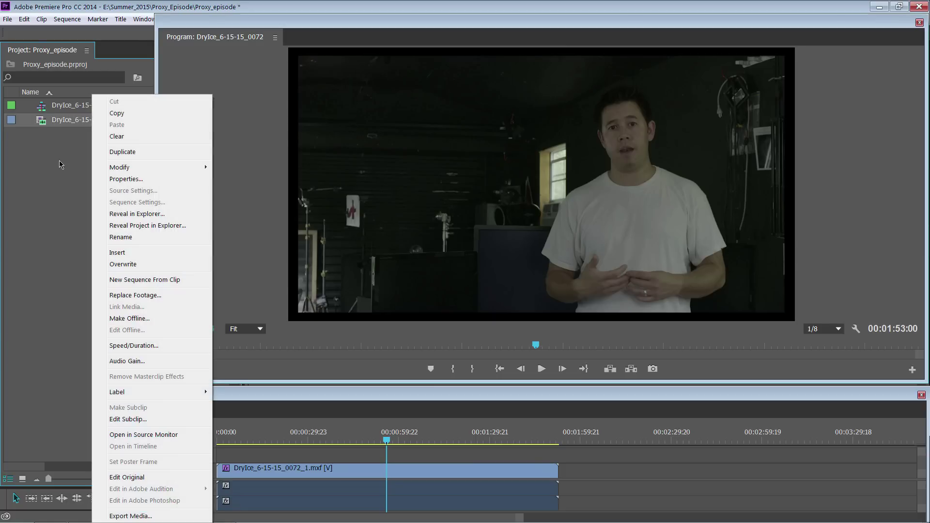
left_click(61, 163)
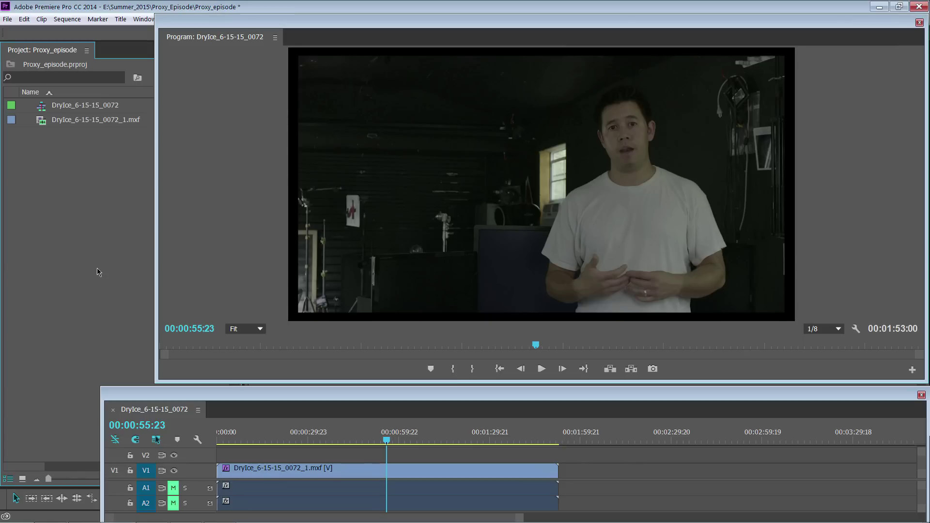
left_click_drag(108, 289, 32, 134)
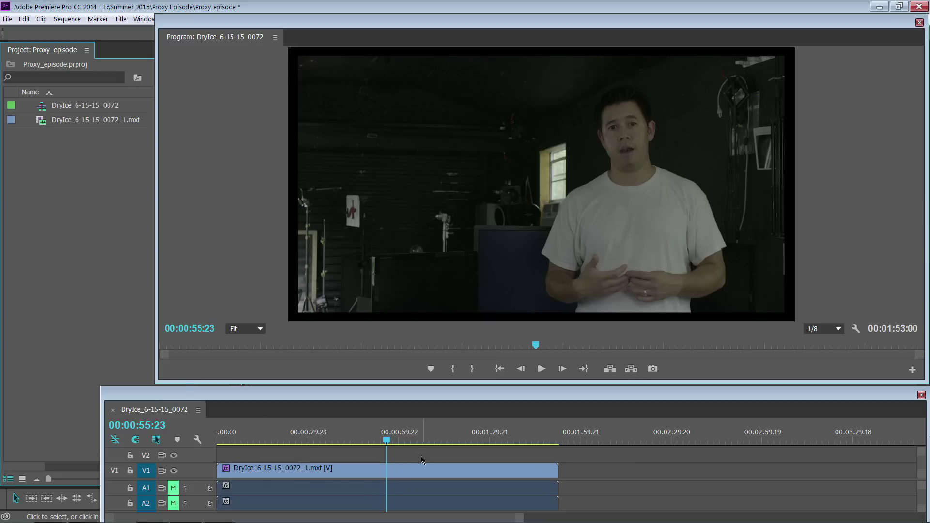
Step: Move the playhead to 00:01:24:12 and replace the footage of DryIce_6-15-15_0072_1.mxf with the original DryIce_6-15-15_0072.MXF
left_click_drag(428, 438, 472, 442)
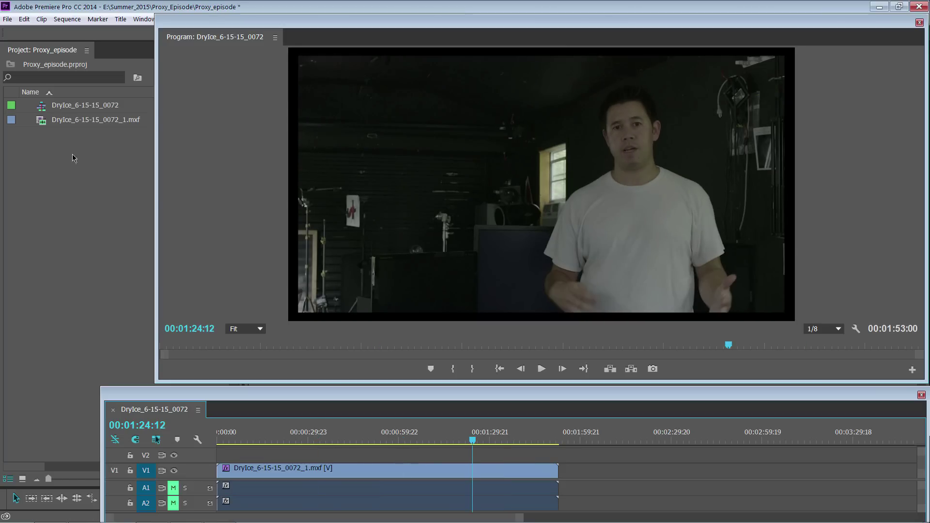
left_click(76, 210)
left_click_drag(154, 111, 254, 116)
left_click(102, 126)
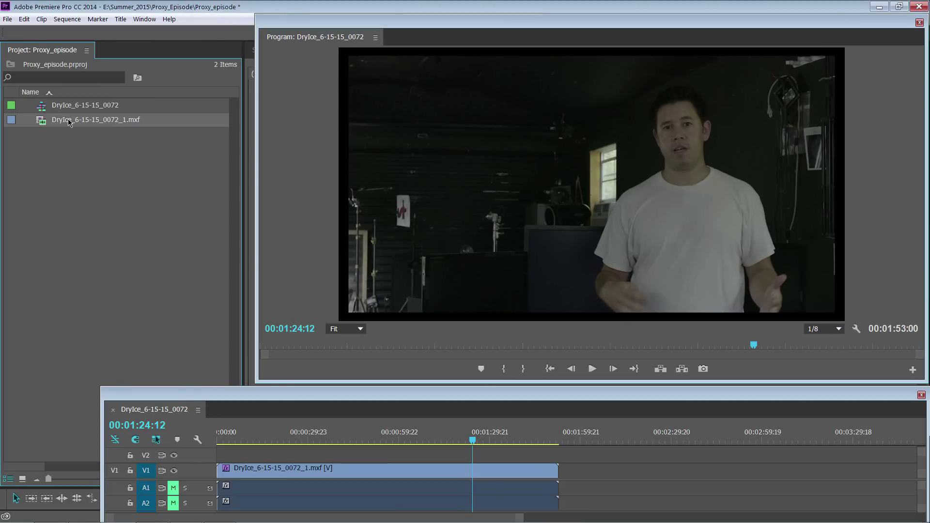
right_click(69, 120)
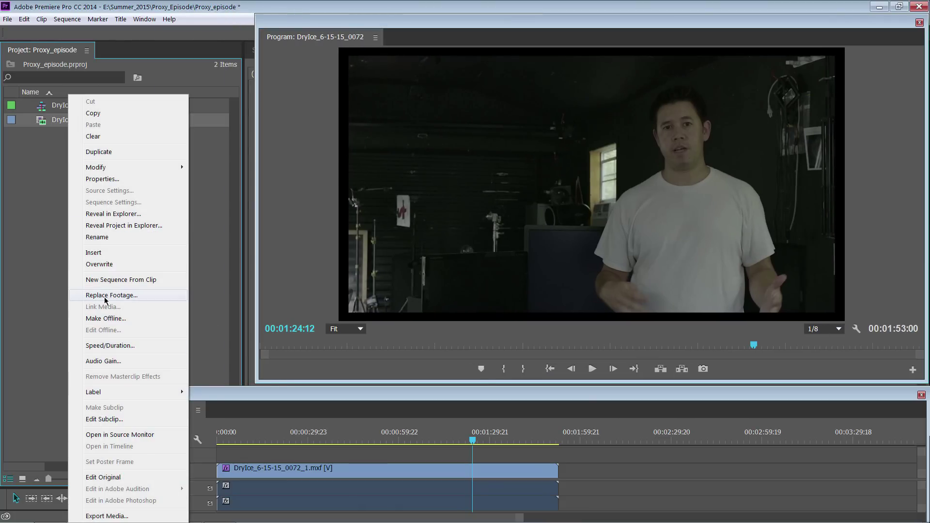
left_click(112, 295)
double_click(228, 108)
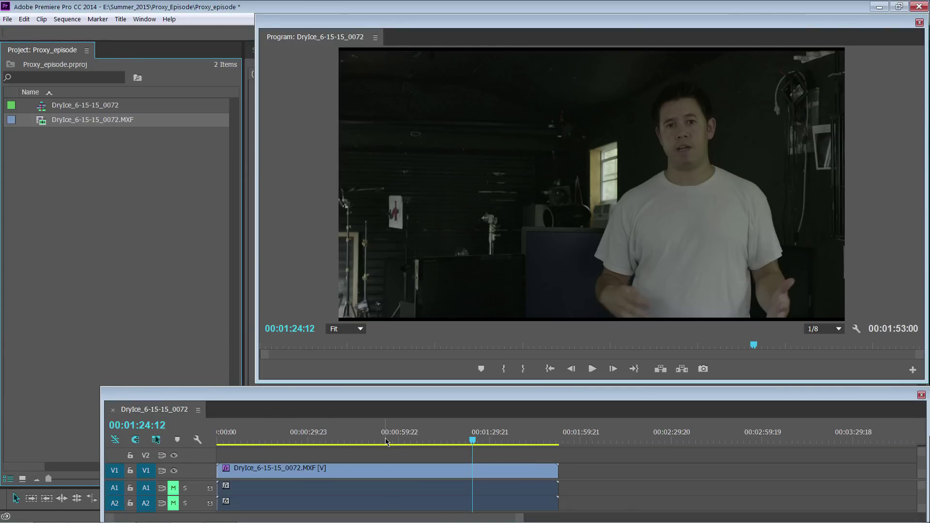
Step: Check the original clip at 00:00:52:13, set the playback resolution to Full, and scrub to 00:01:24:12
mouse_move(386, 441)
left_mouse_down()
mouse_move(318, 440)
mouse_move(375, 441)
left_mouse_up()
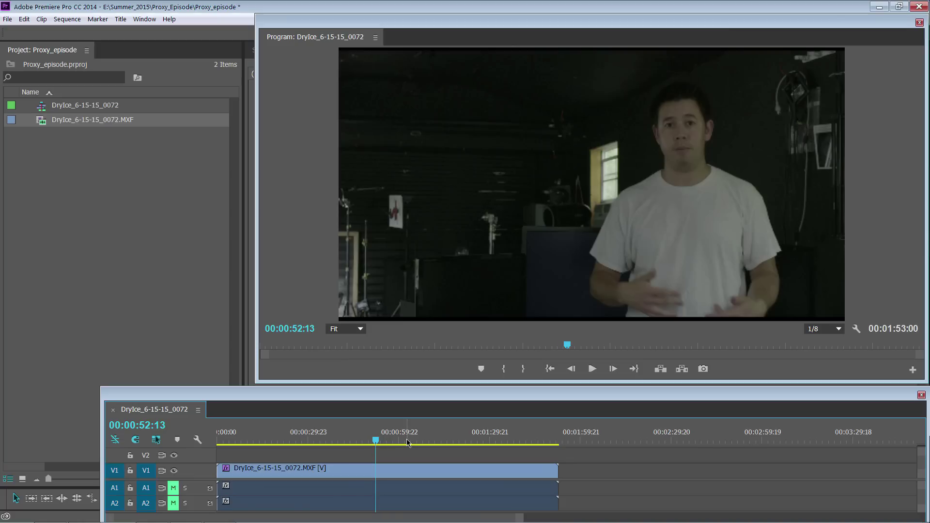
left_click(824, 329)
left_click(824, 339)
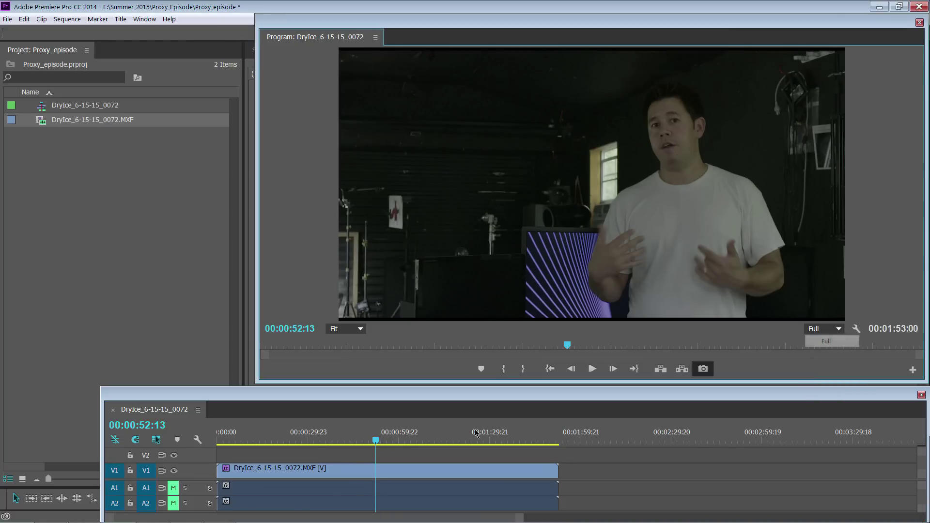
left_click_drag(422, 438, 472, 441)
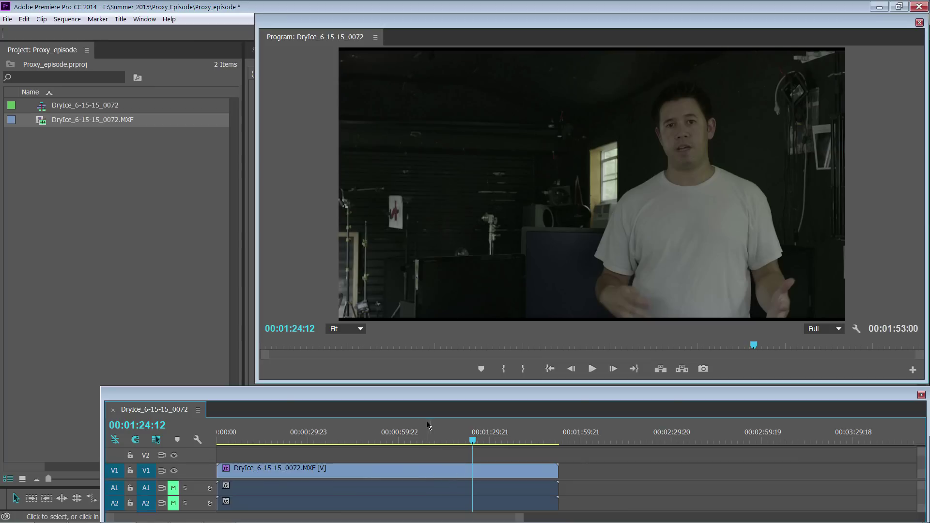
Step: Select the DryIce_6-15-15_0072.MXF clip with the playhead at 00:00:59:18 and shift the floating Program monitor slightly
left_click(436, 438)
left_click(398, 439)
left_click(408, 473)
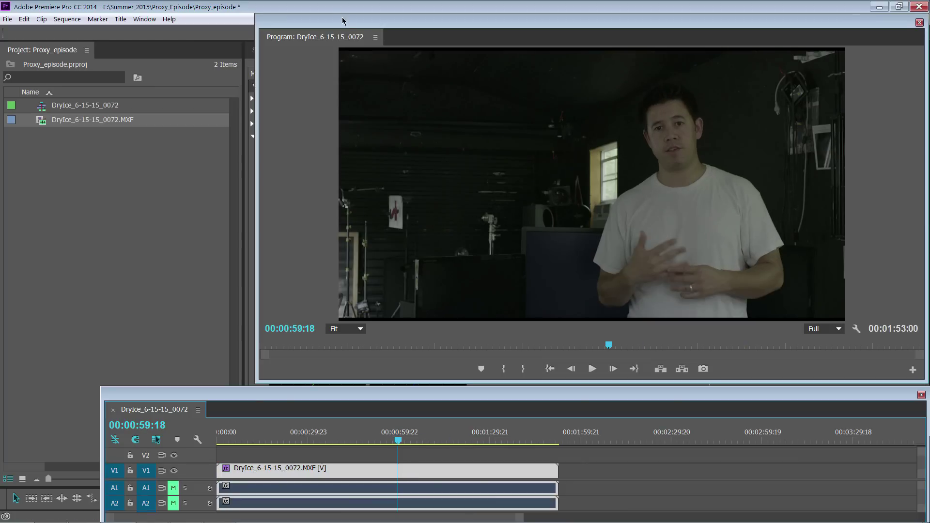
mouse_move(343, 21)
left_mouse_down()
mouse_move(342, 392)
mouse_move(315, 31)
mouse_move(333, 5)
left_mouse_up()
Step: Play the original clip briefly from 00:01:12:17 to check its playback at Full resolution
left_click(437, 439)
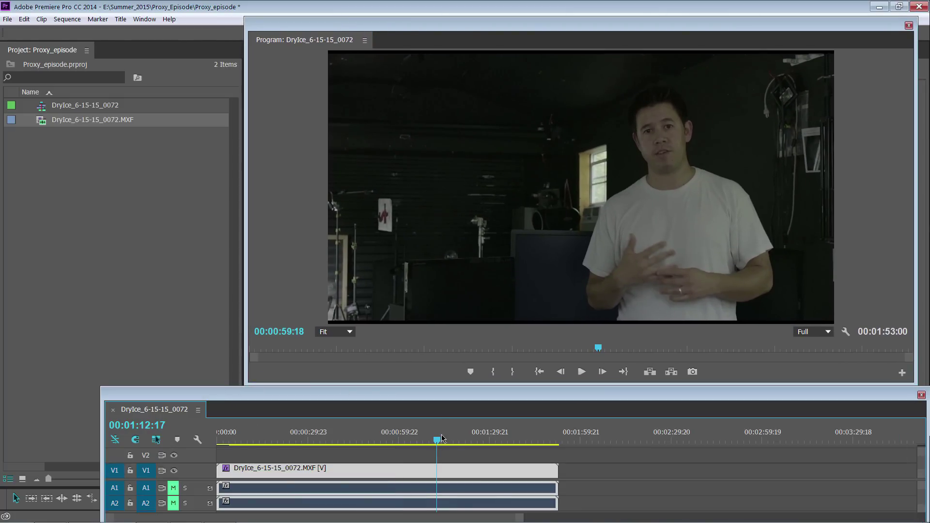
key("space")
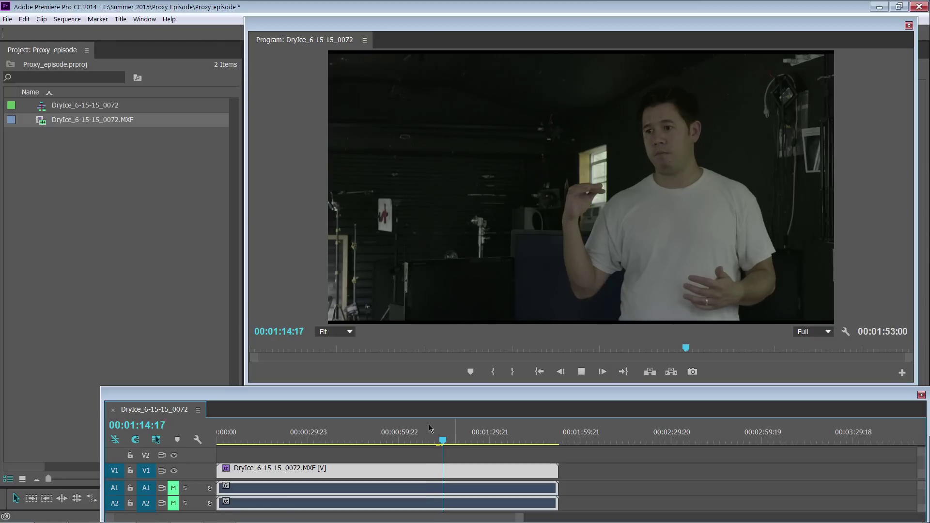
key("space")
Step: Scrub the original footage back and forth between the start and end of the sequence and deselect the clip
left_click_drag(429, 428, 272, 428)
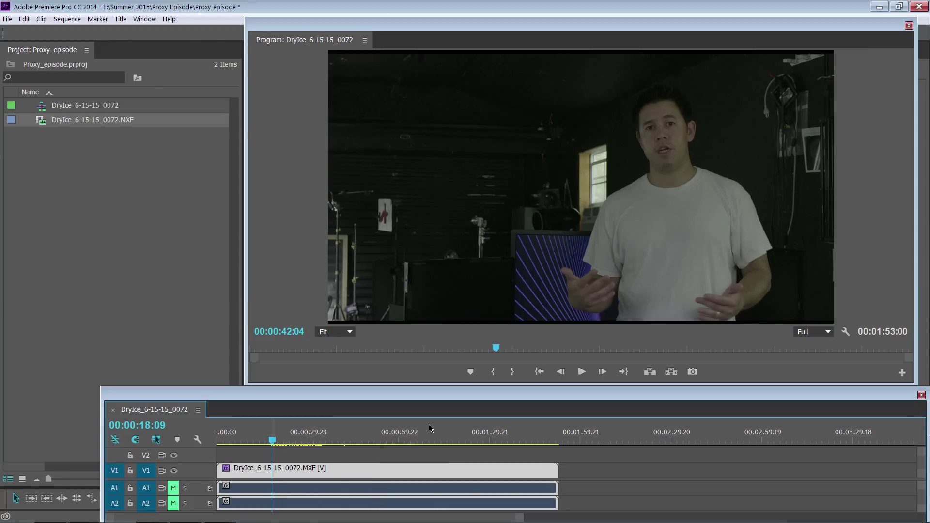
mouse_move(272, 428)
left_mouse_down()
mouse_move(502, 429)
mouse_move(240, 428)
mouse_move(487, 429)
left_mouse_up()
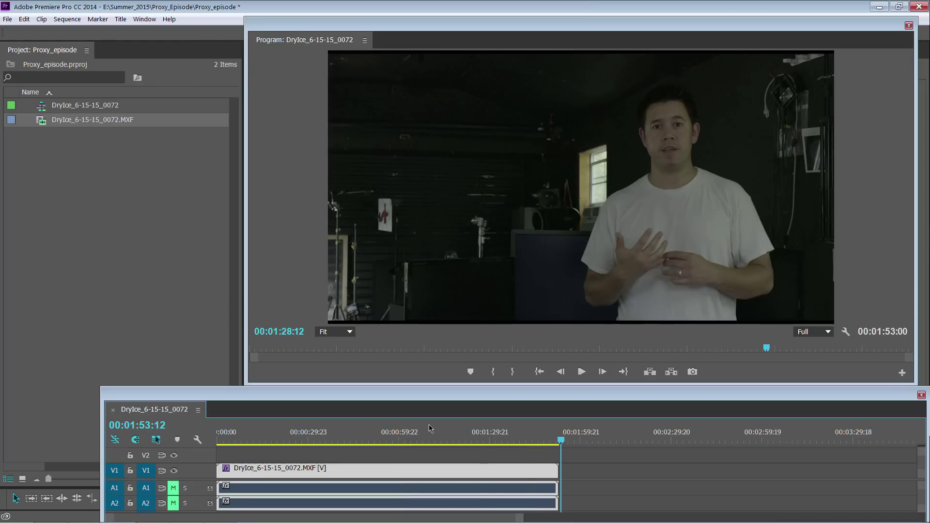
left_click_drag(241, 429, 559, 428)
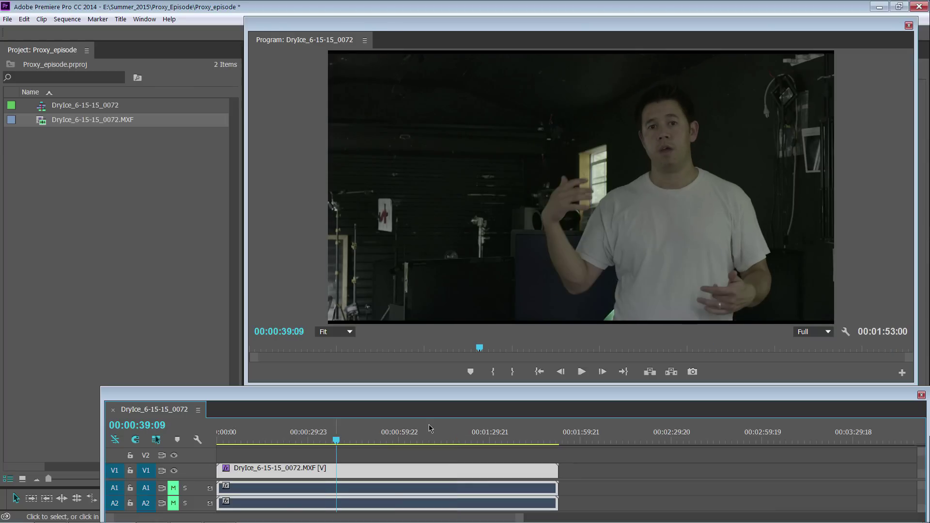
key("ctrl+a")
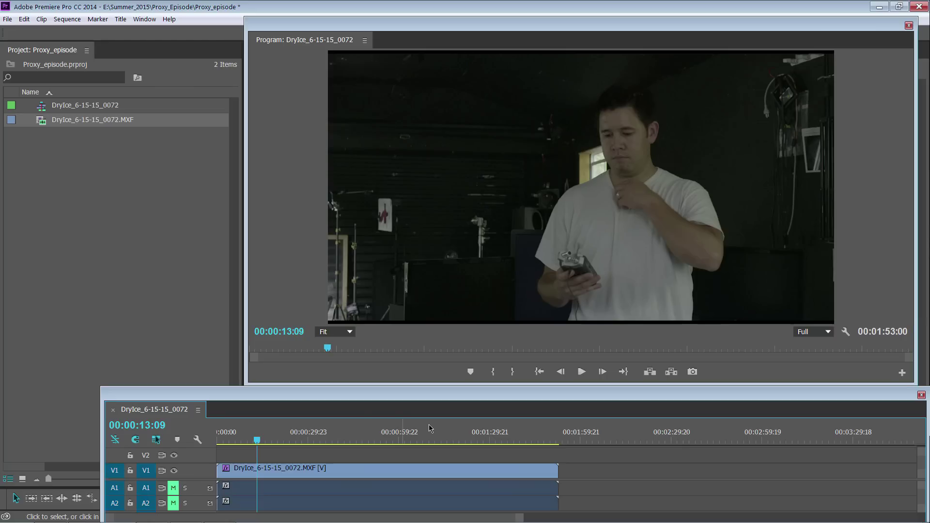
Step: Scrub the original footage repeatedly across the timeline and past the clip's end, stopping the playhead at 00:02:02:16
left_click_drag(369, 431, 605, 431)
key("j")
key("j")
key("j")
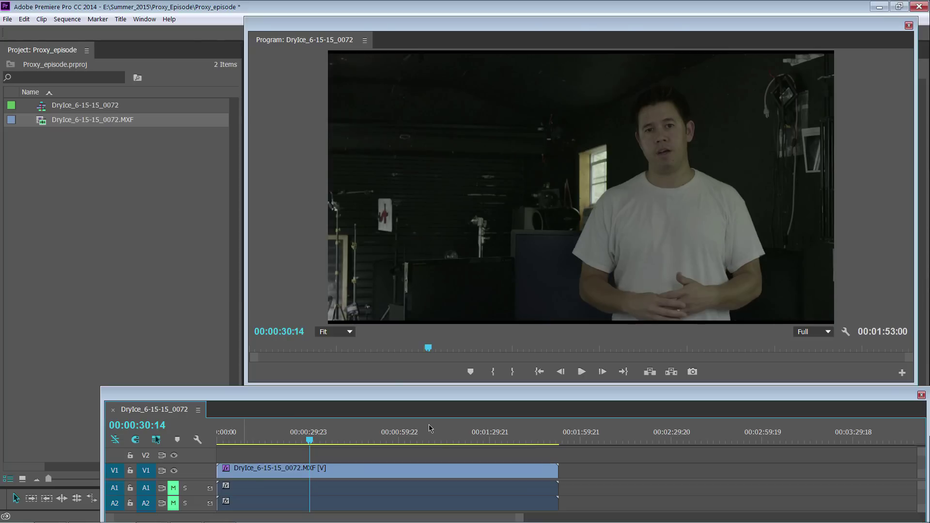
left_click_drag(242, 436, 608, 436)
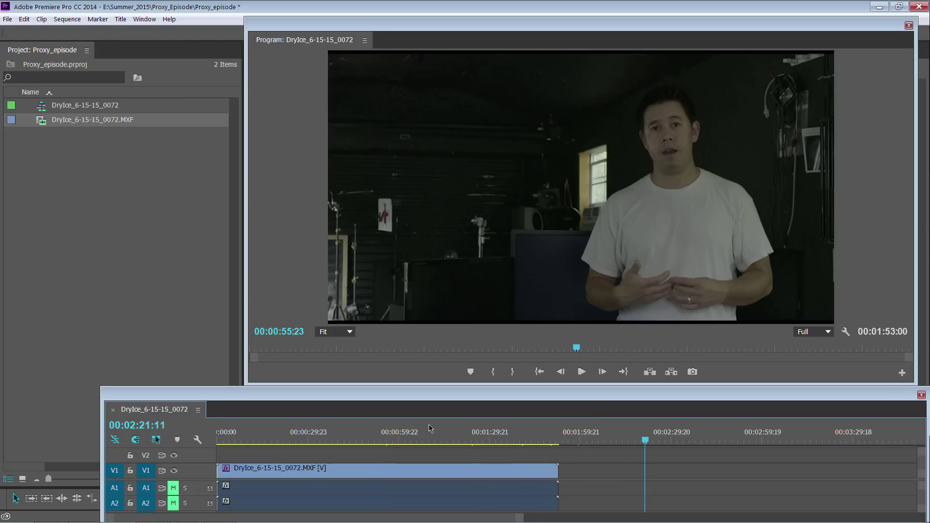
mouse_move(327, 431)
left_mouse_down()
mouse_move(234, 431)
mouse_move(617, 431)
left_mouse_up()
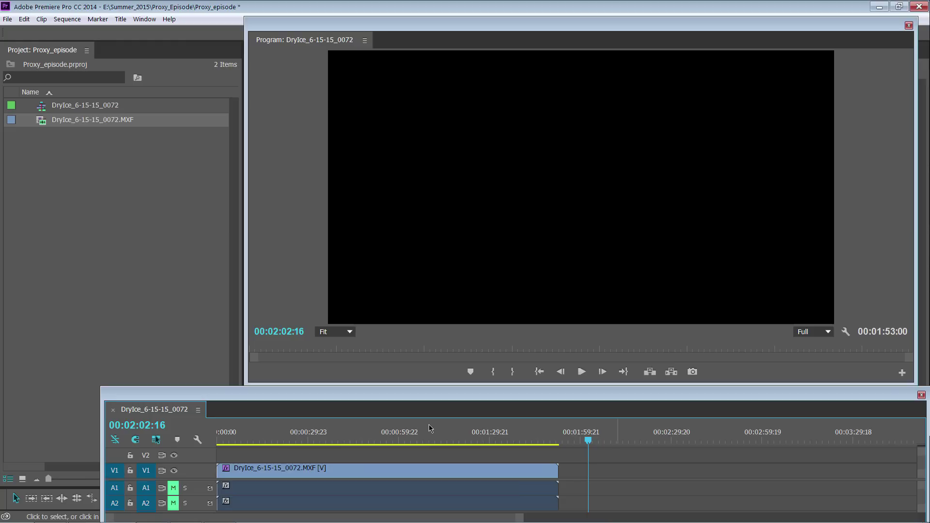